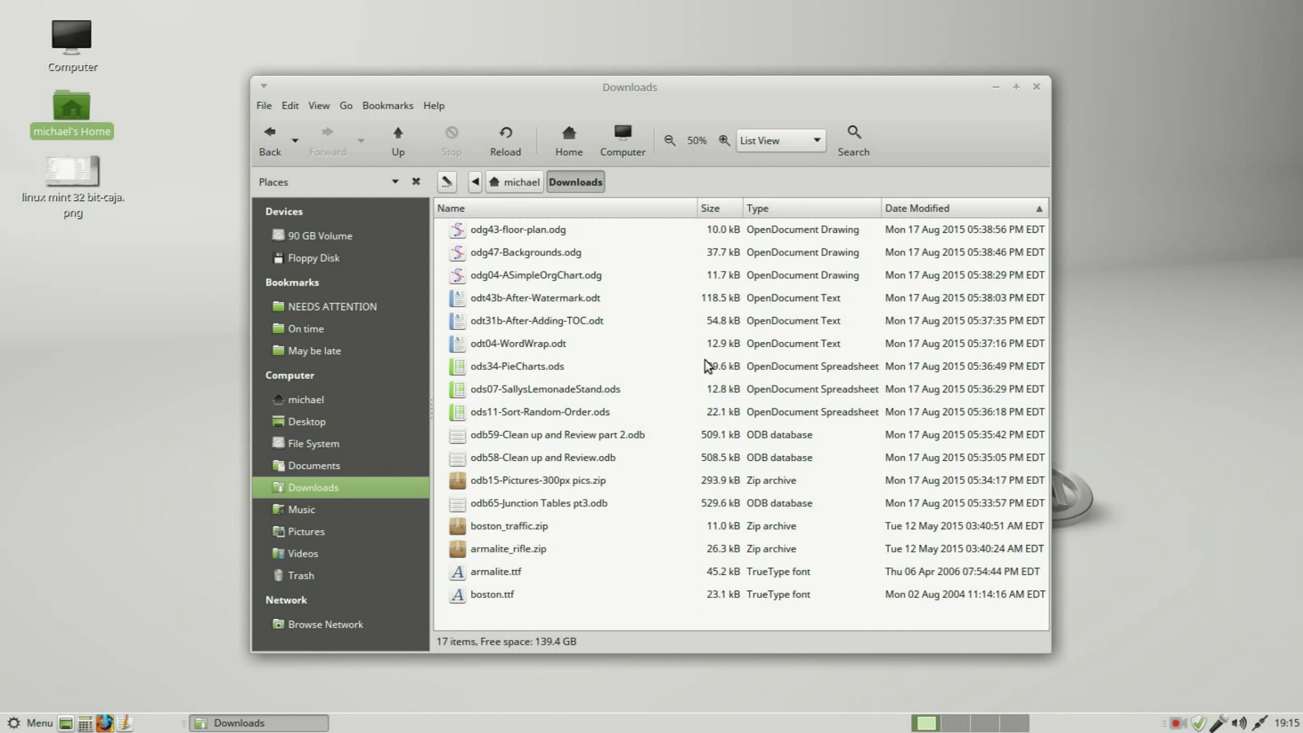
# Open the linux mint 32 bit-caja.png screenshot in Eye of MATE and maximize the viewer
pyautogui.doubleClick(92, 163)
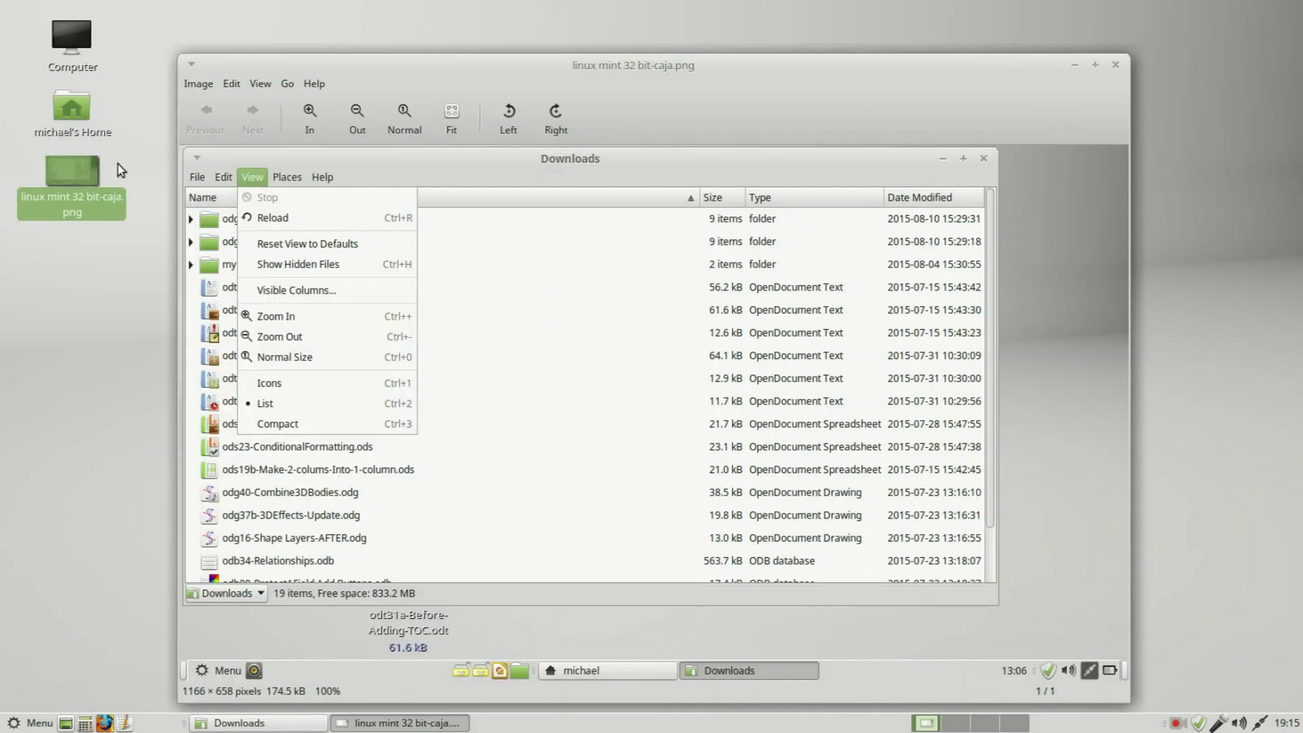
pyautogui.click(1095, 65)
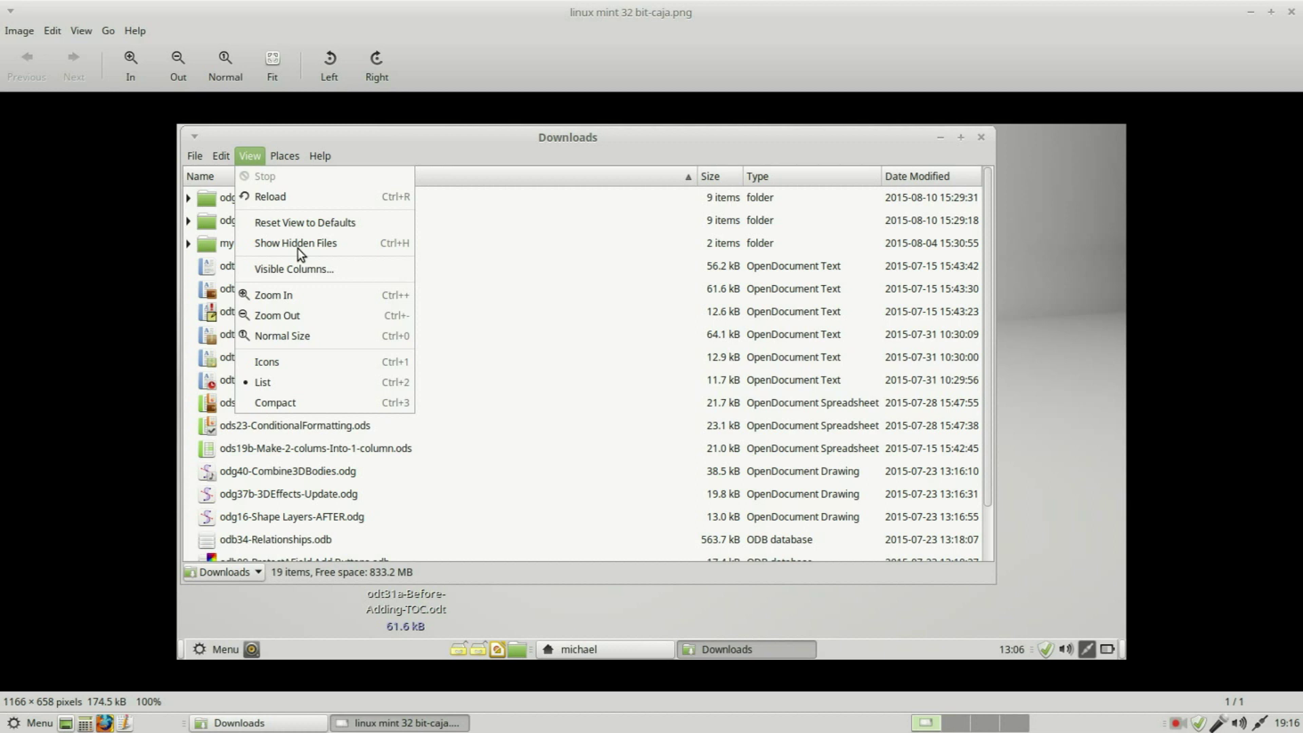
# Close the screenshot viewer and bring up Caja's Backgrounds and Emblems palette beside the file list
pyautogui.click(1292, 12)
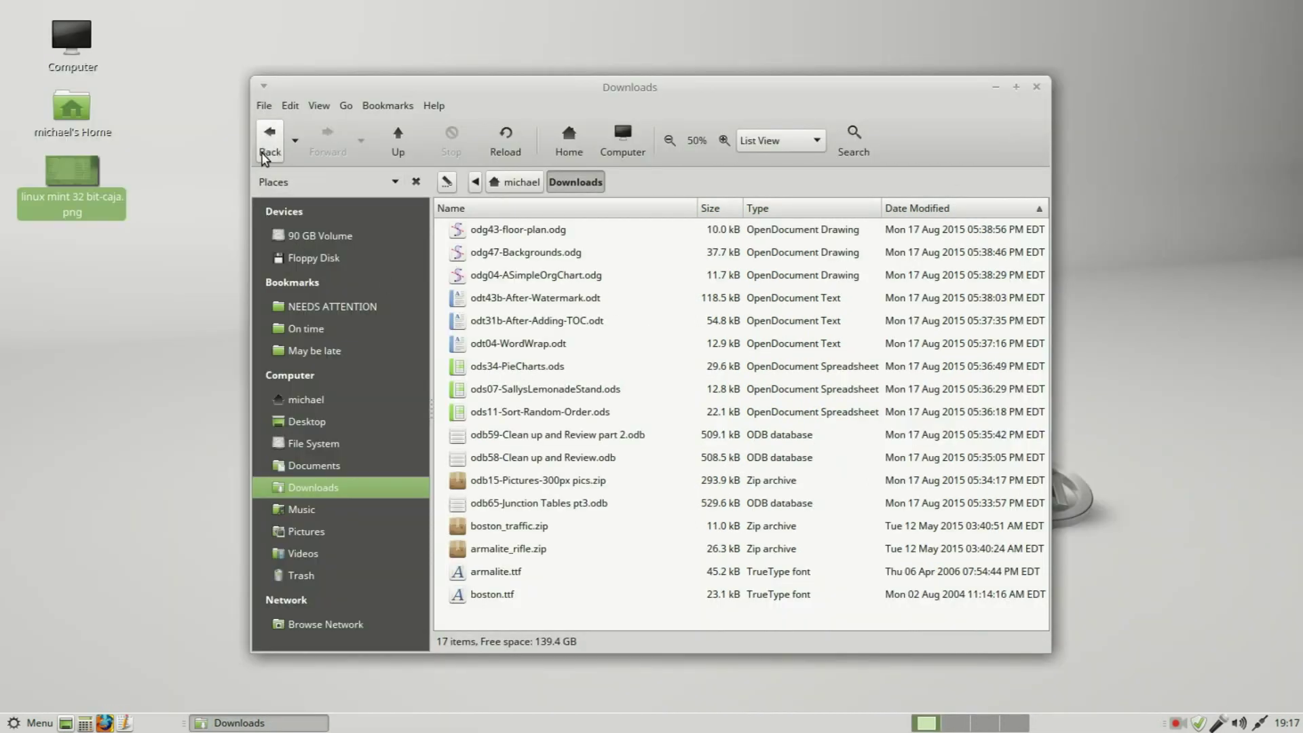
pyautogui.click(291, 106)
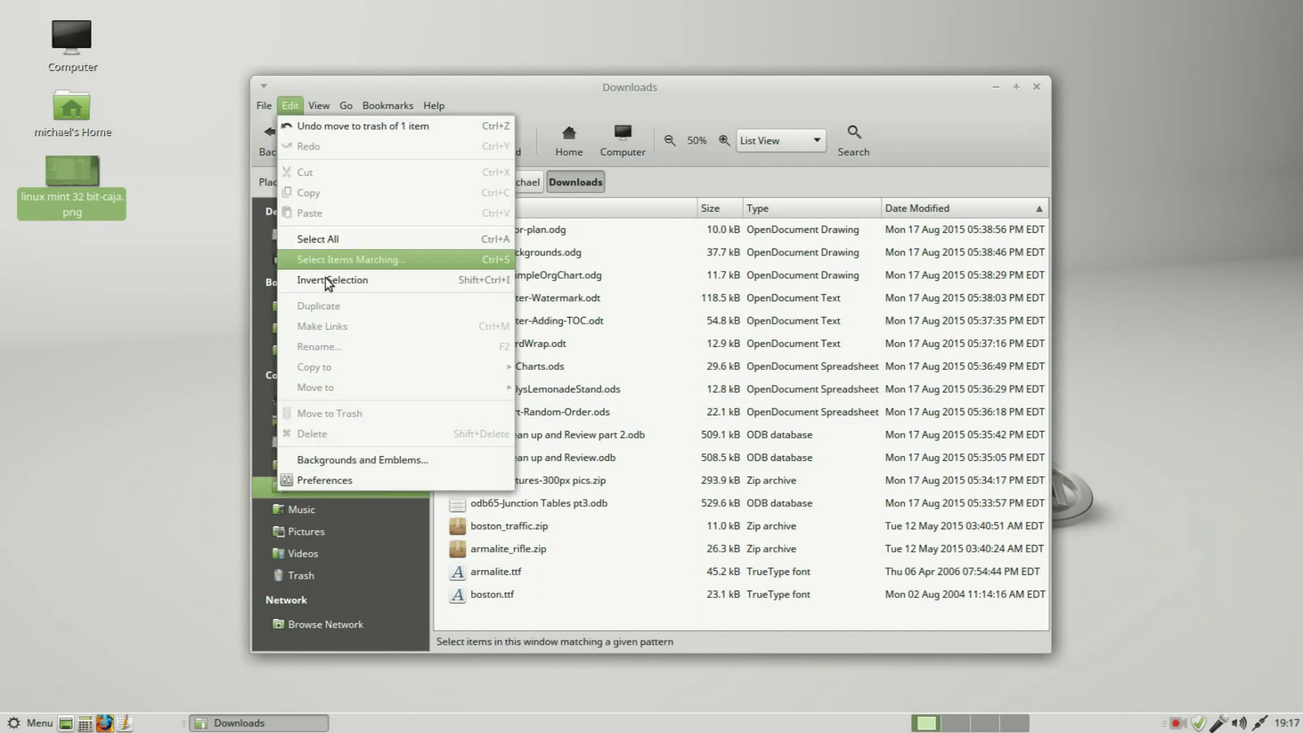
pyautogui.click(366, 461)
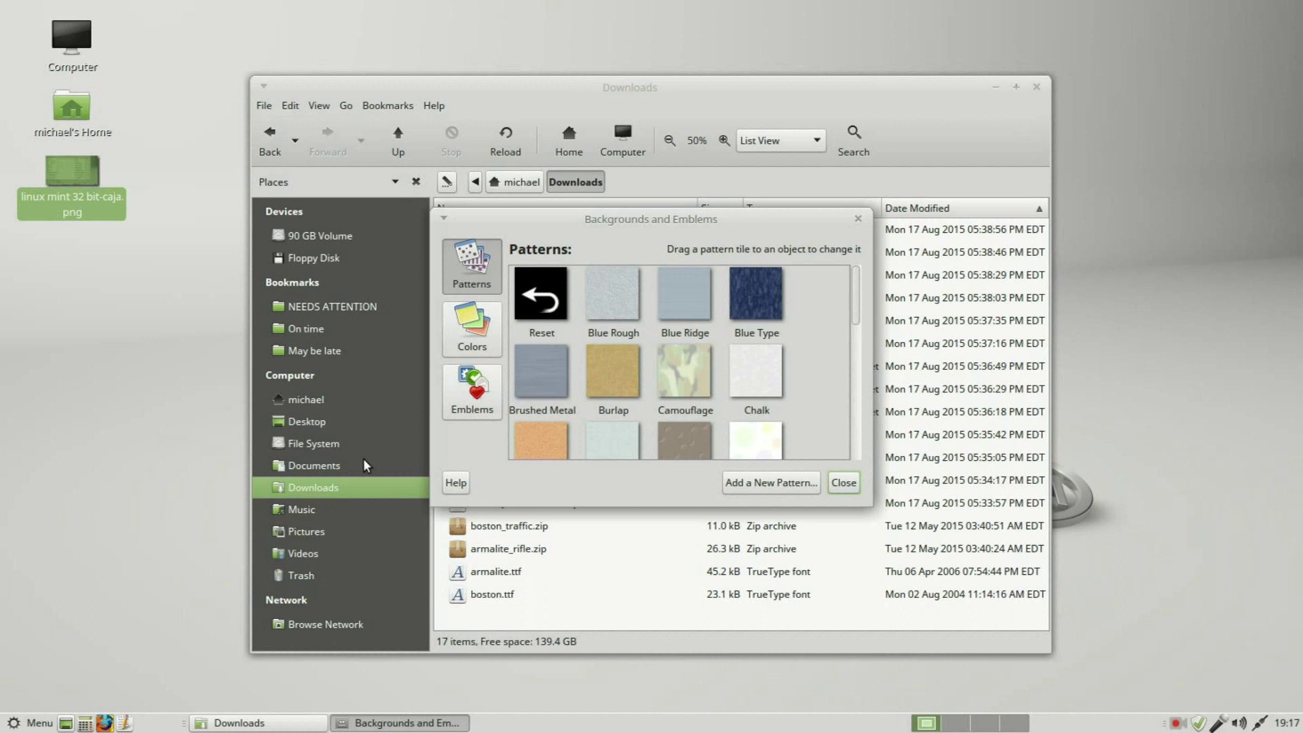
pyautogui.moveTo(632, 224); pyautogui.dragTo(532, 429)
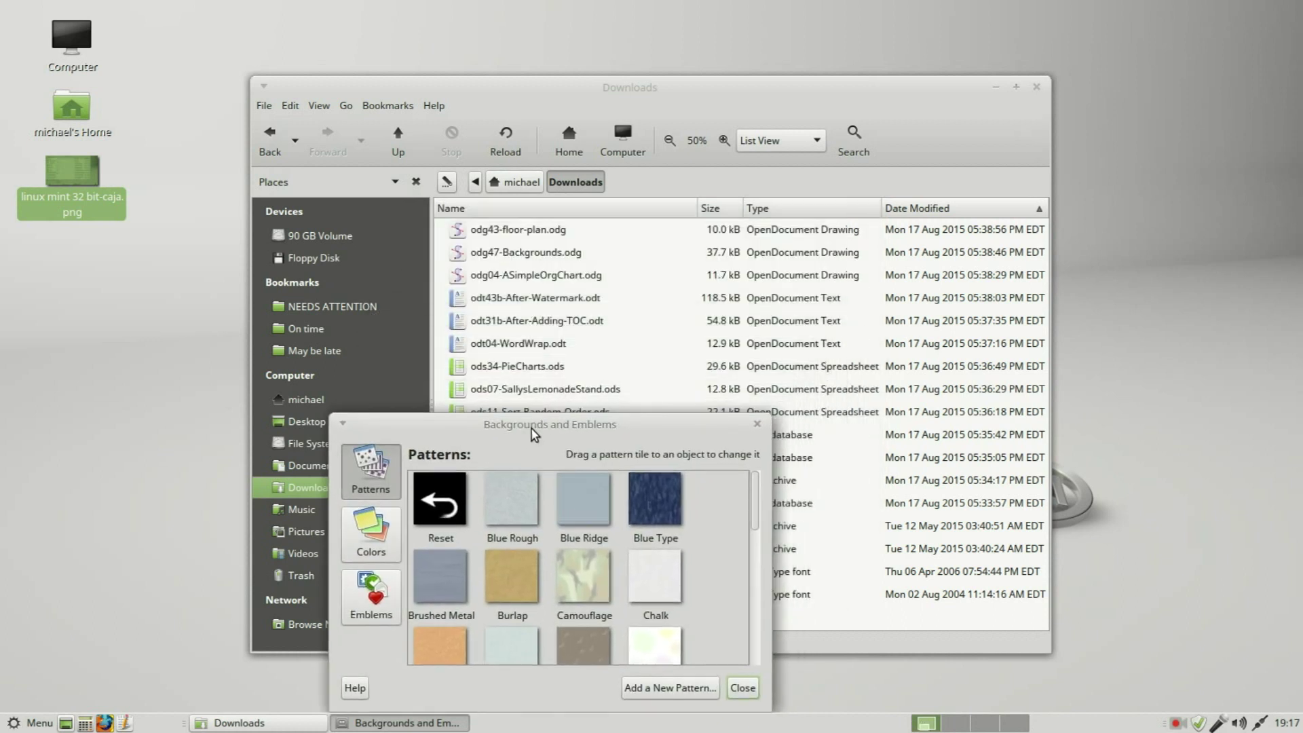
# Apply the Pale Blue colour to the Downloads file list and the odt31b-After-Adding-TOC.odt row
pyautogui.click(372, 536)
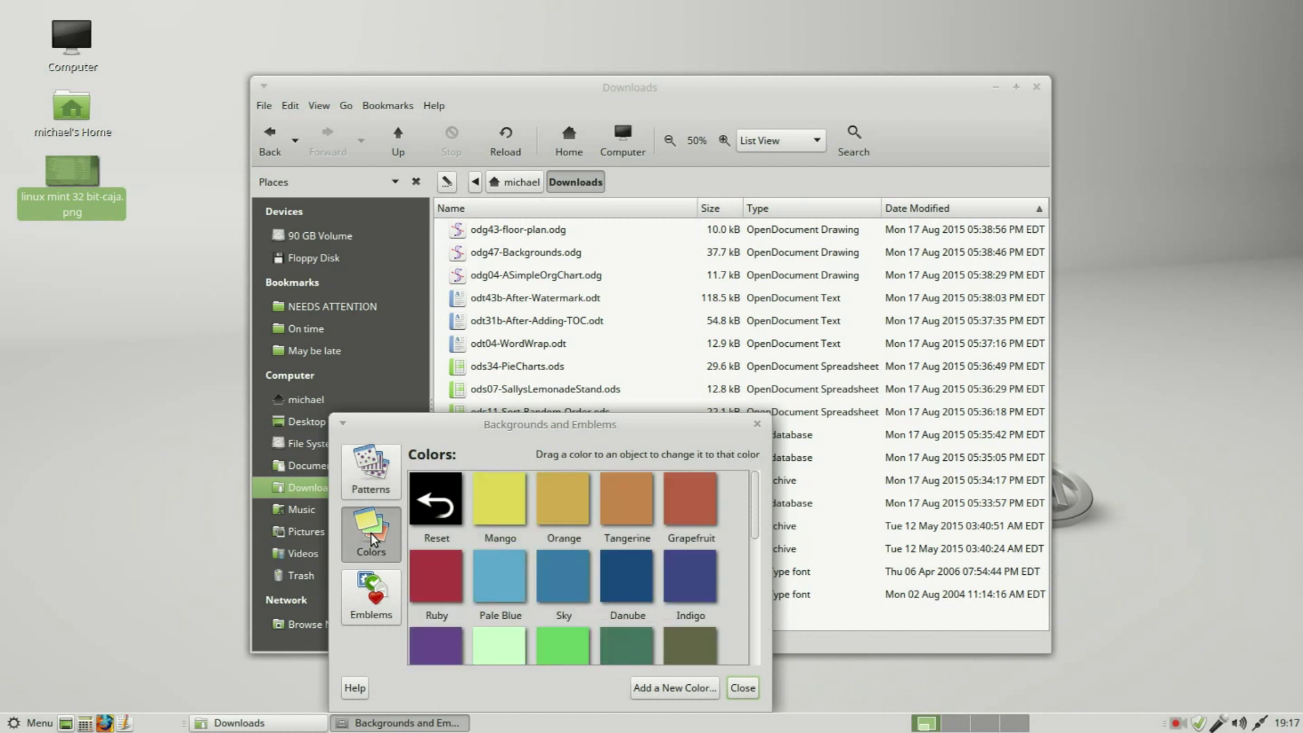
pyautogui.moveTo(505, 592); pyautogui.dragTo(654, 328)
pyautogui.moveTo(468, 626); pyautogui.dragTo(626, 325)
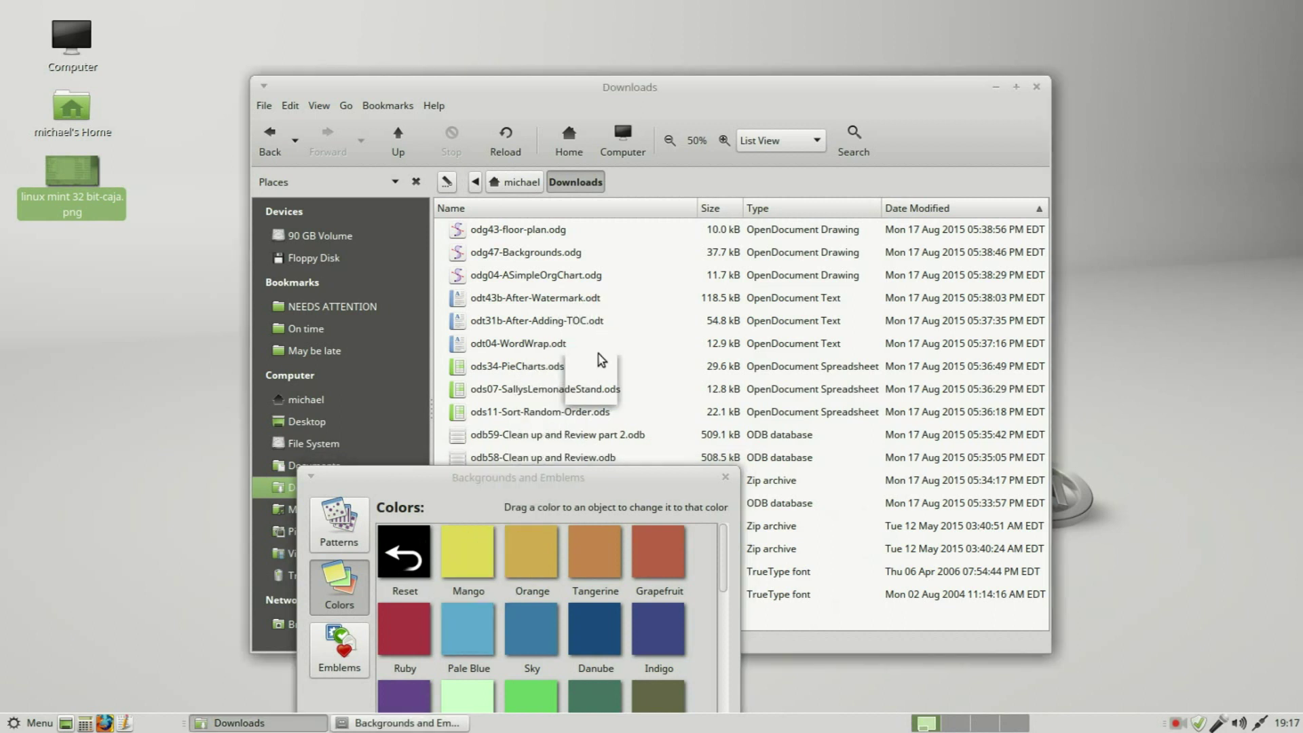
pyautogui.click(607, 478)
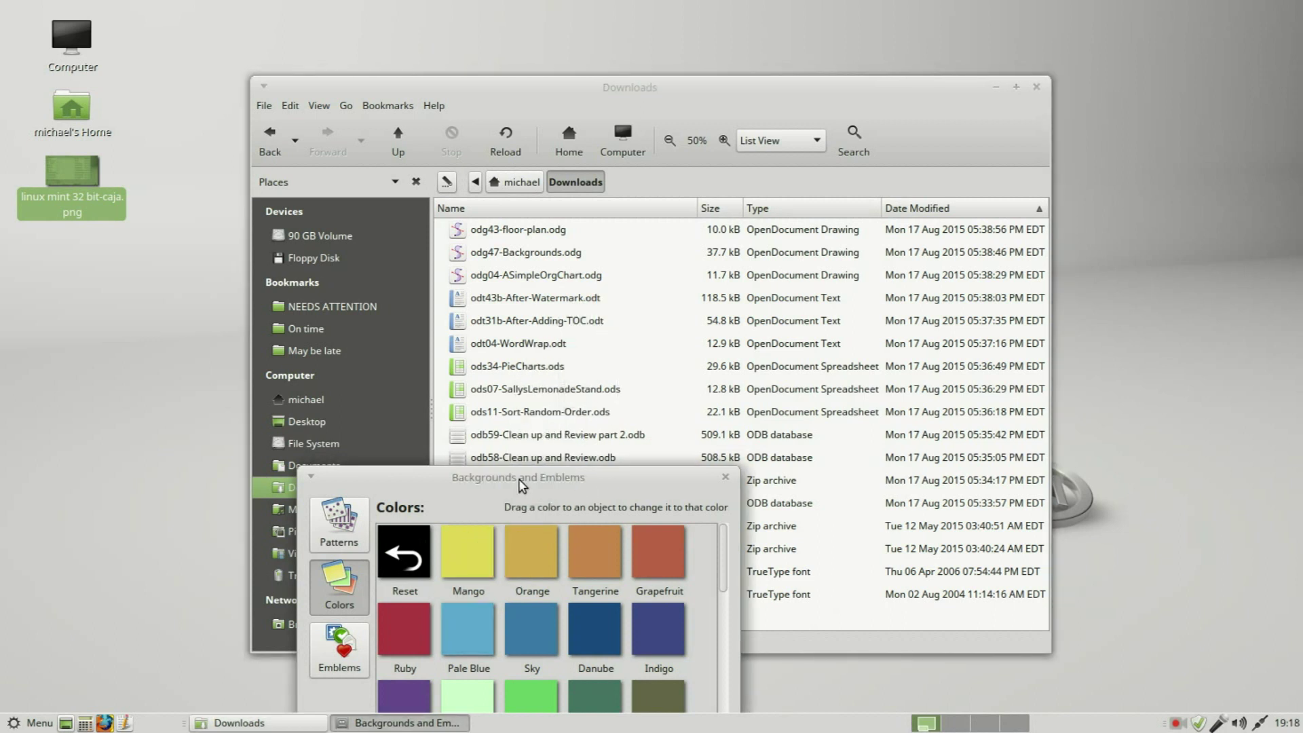
pyautogui.moveTo(521, 483); pyautogui.dragTo(635, 468)
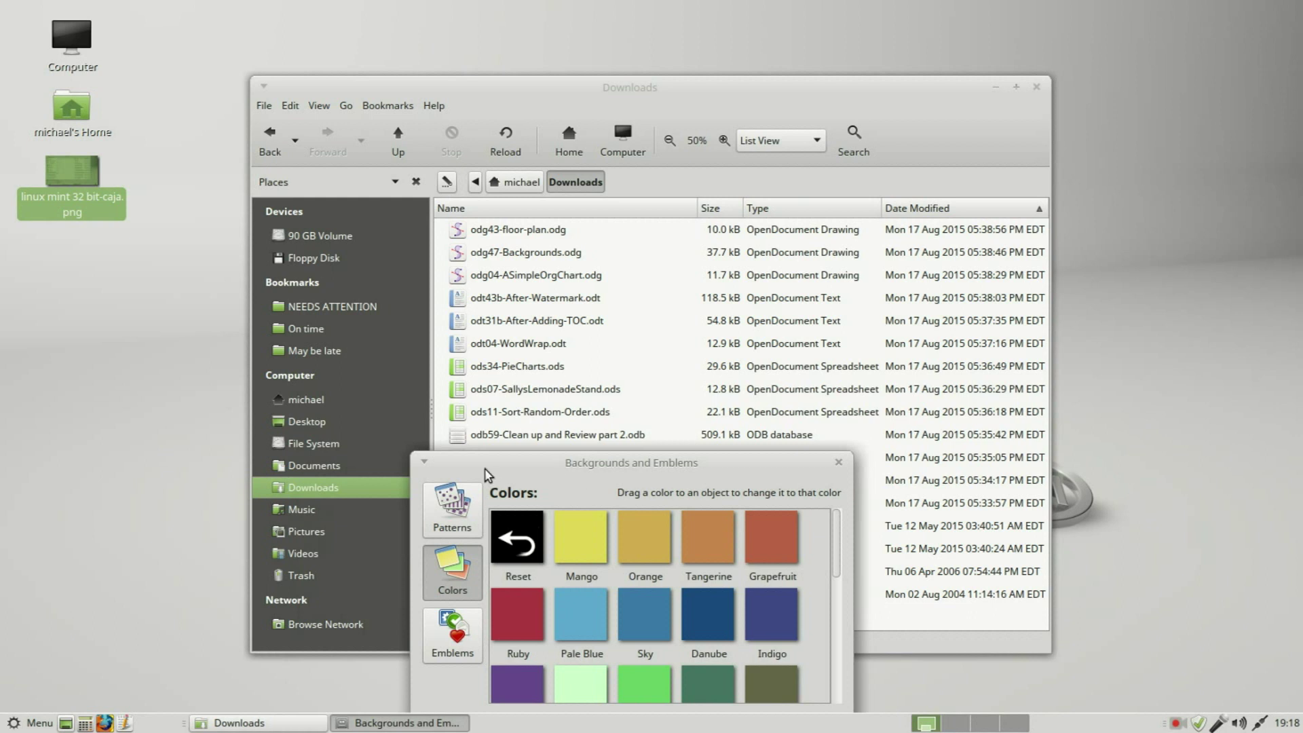
# In the Documents folder, try Mango yellow, pale green and Pale Blue backgrounds
pyautogui.click(328, 444)
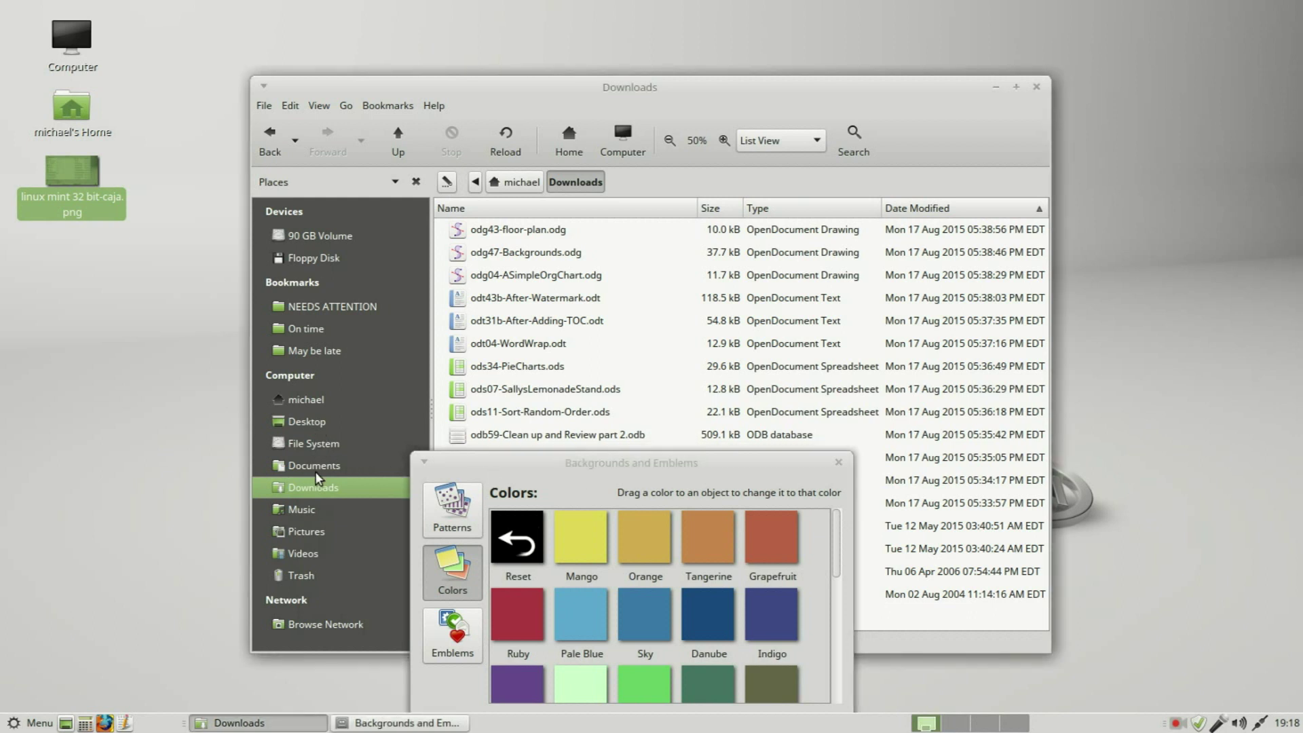
pyautogui.click(319, 466)
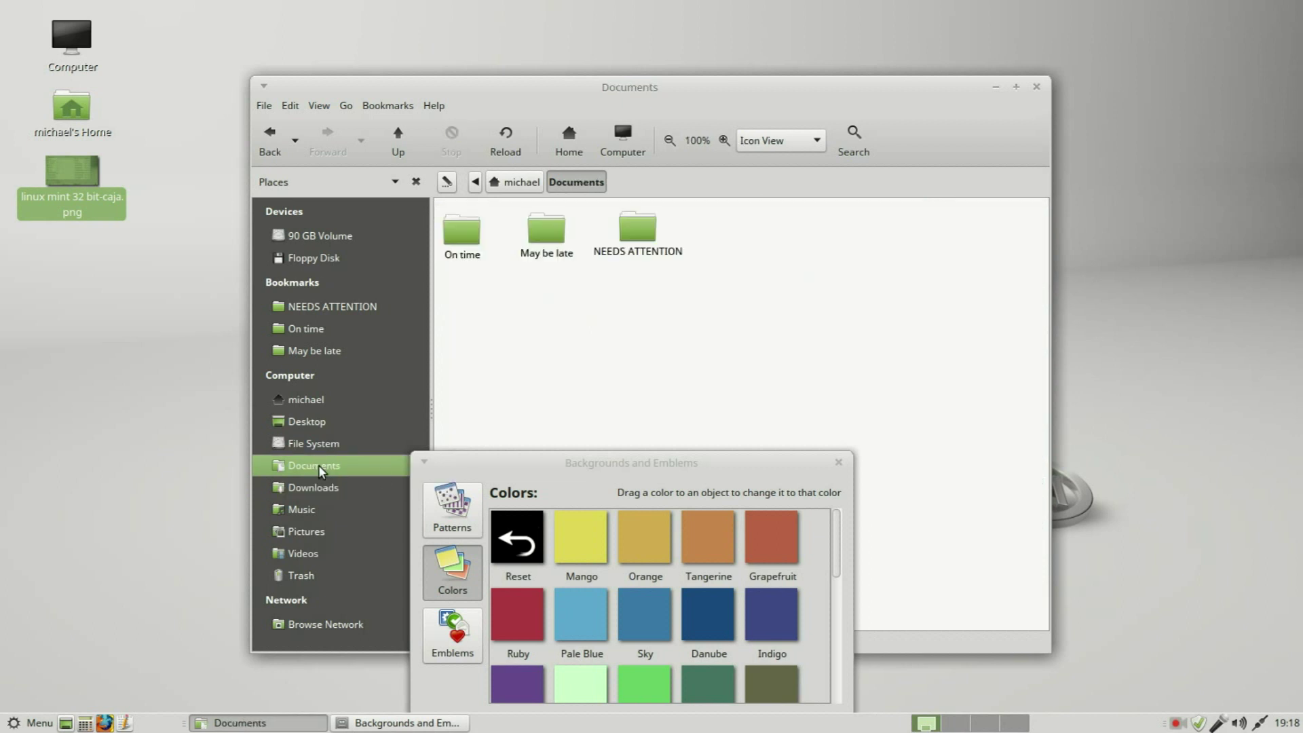
pyautogui.moveTo(573, 535); pyautogui.dragTo(676, 352)
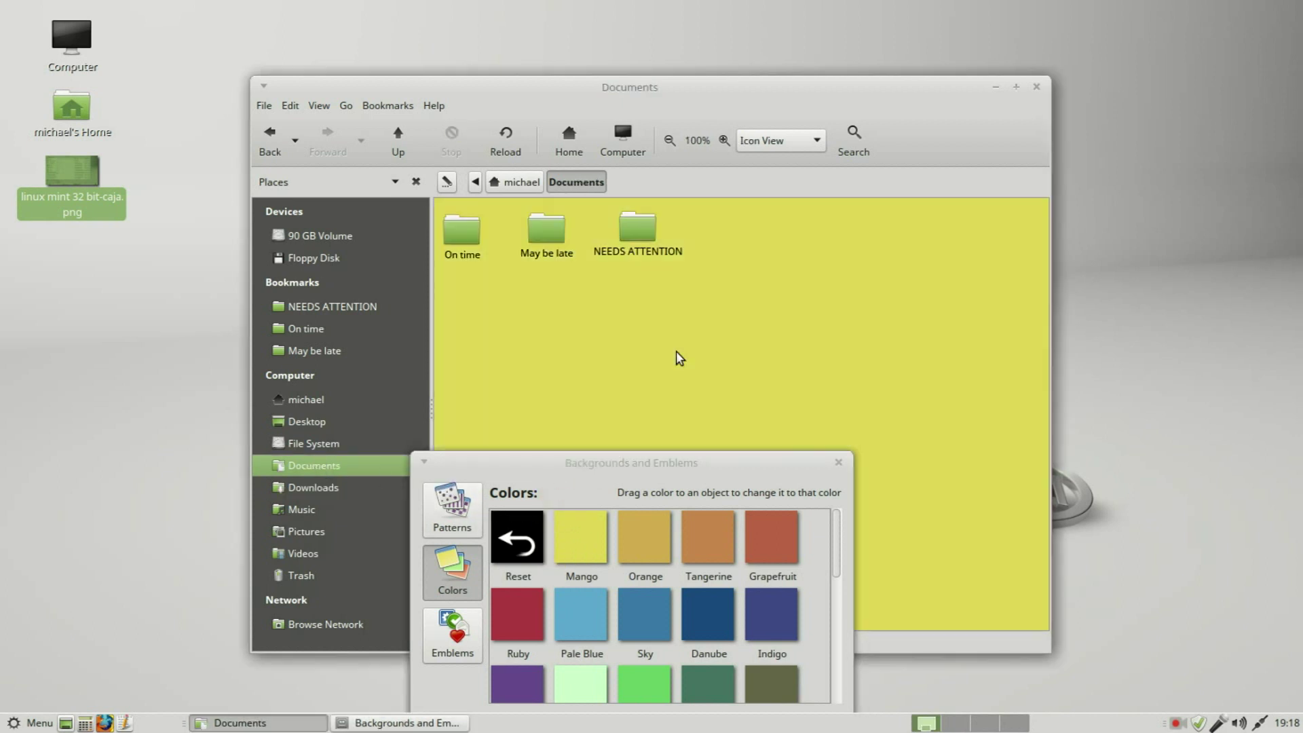
pyautogui.moveTo(569, 622); pyautogui.dragTo(699, 356)
pyautogui.click(580, 626)
pyautogui.moveTo(584, 630); pyautogui.dragTo(696, 325)
# Try Blue Rough, camouflage and Chalk textures on Documents, then reset it to the plain default
pyautogui.click(459, 515)
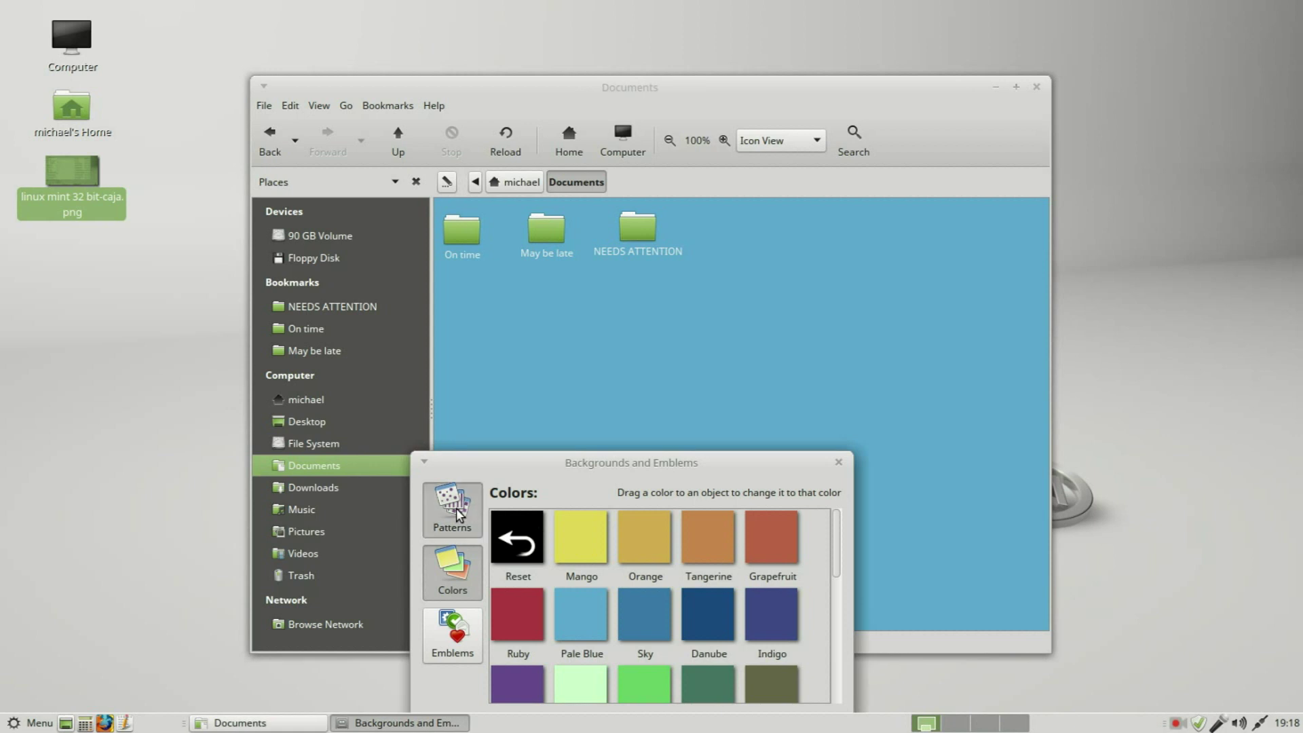
pyautogui.moveTo(592, 541); pyautogui.dragTo(592, 341)
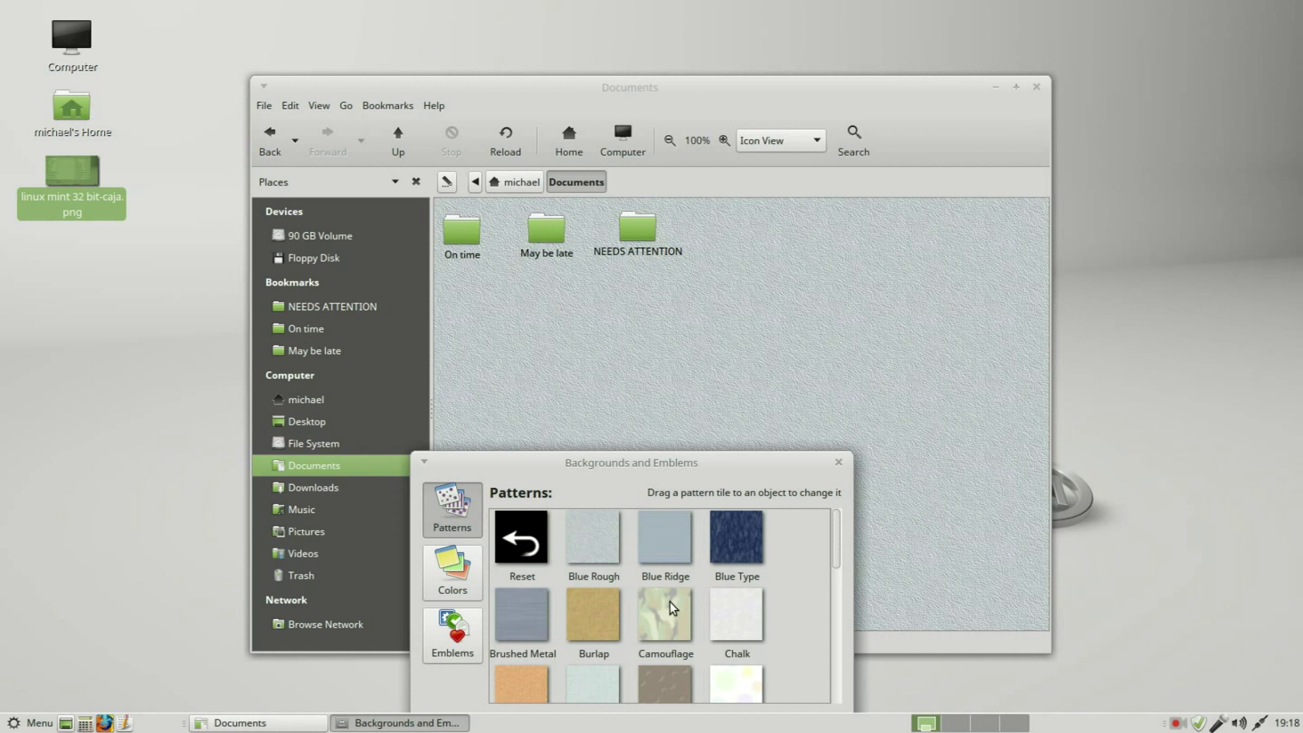
pyautogui.moveTo(667, 611); pyautogui.dragTo(752, 346)
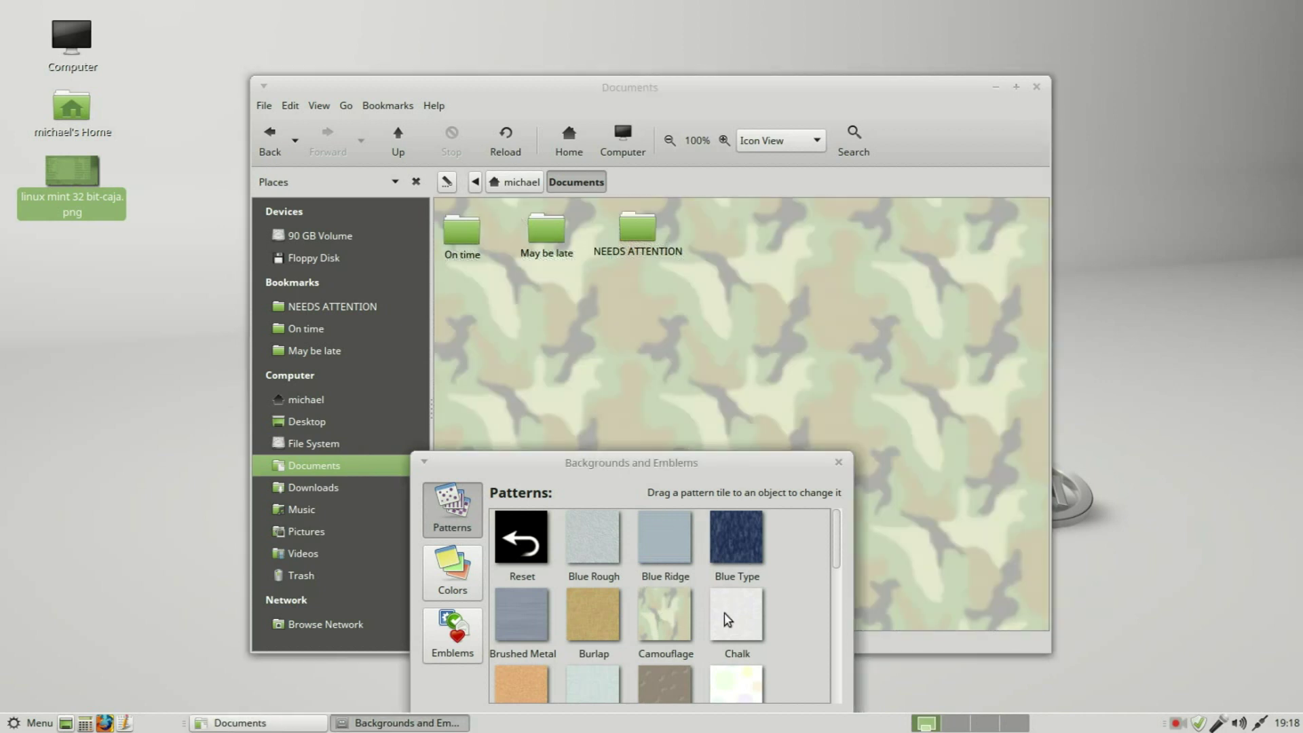
pyautogui.moveTo(728, 614); pyautogui.dragTo(818, 300)
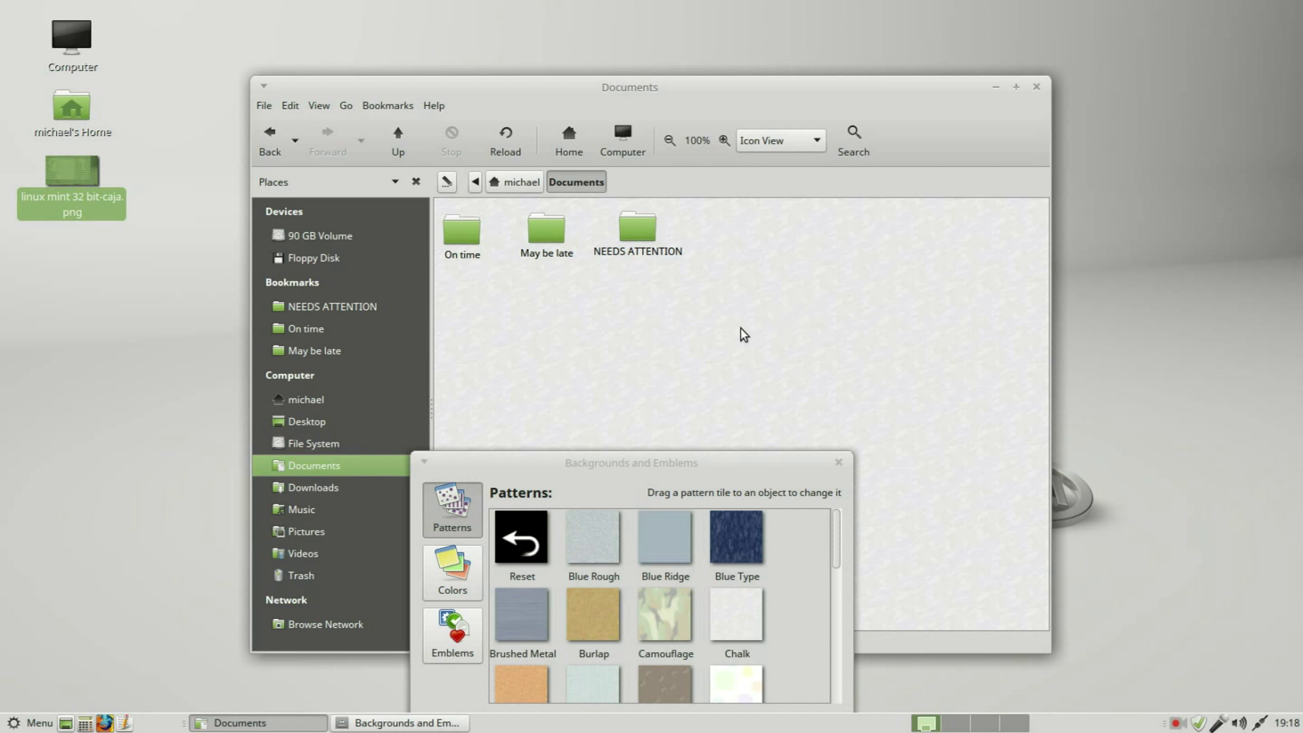
pyautogui.click(536, 540)
pyautogui.moveTo(526, 548); pyautogui.dragTo(587, 326)
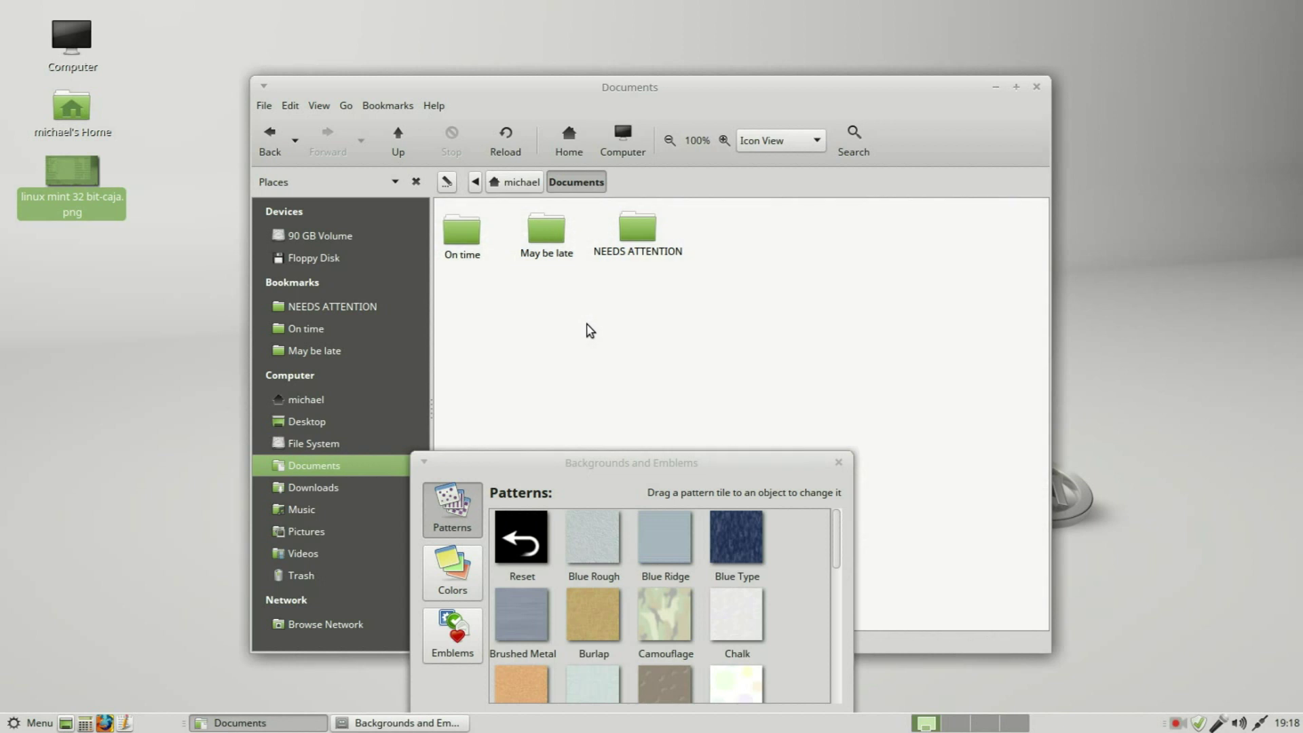
# Put the check emblem on NEEDS ATTENTION, erase it again, and start creating a new emblem
pyautogui.moveTo(575, 461); pyautogui.dragTo(484, 316)
pyautogui.click(359, 492)
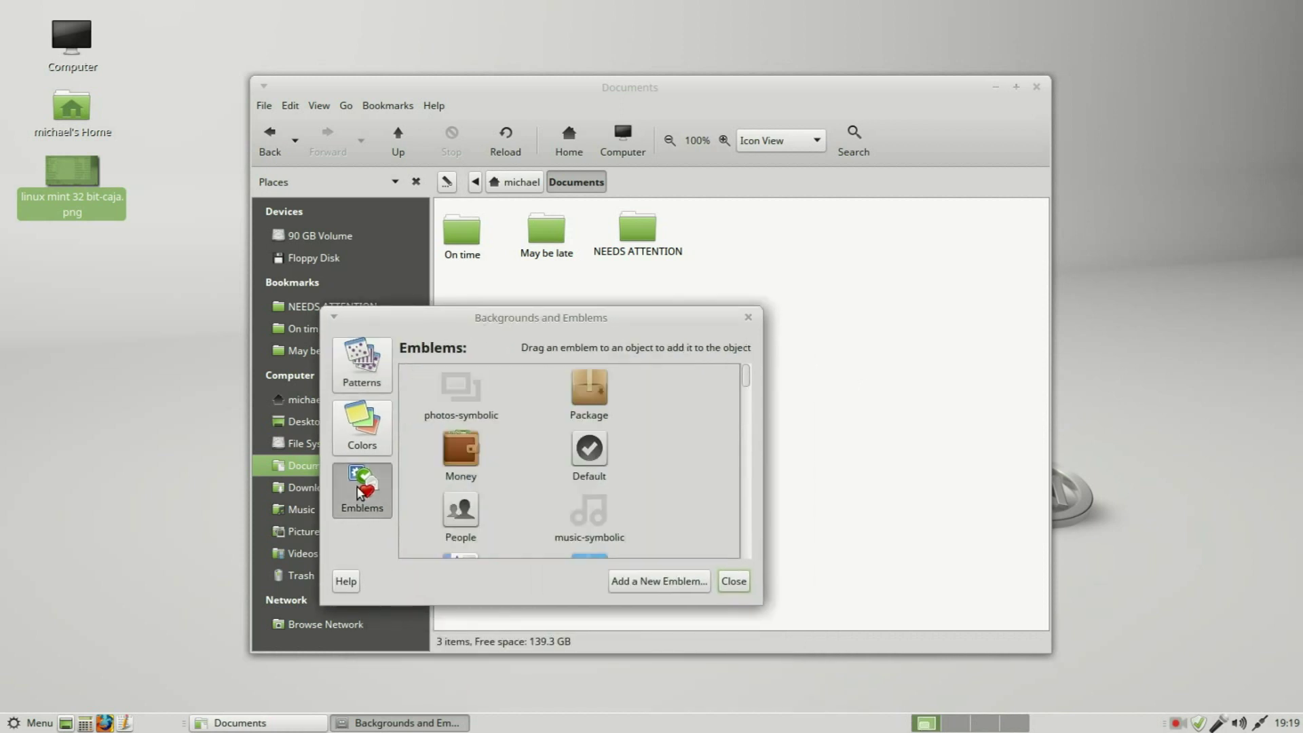
pyautogui.moveTo(596, 462); pyautogui.dragTo(648, 234)
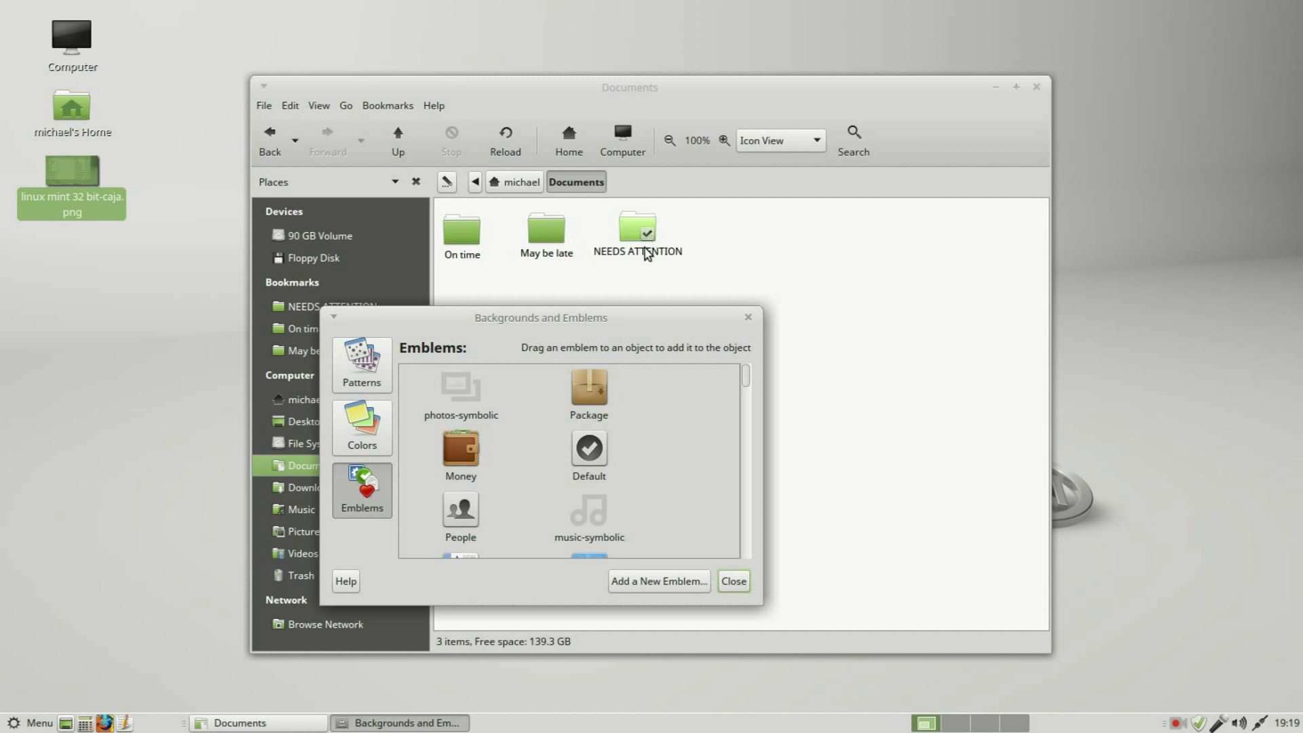
pyautogui.moveTo(592, 470); pyautogui.dragTo(649, 235)
pyautogui.moveTo(747, 378)
pyautogui.mouseDown()
pyautogui.moveTo(747, 543)
pyautogui.moveTo(670, 537)
pyautogui.mouseUp()
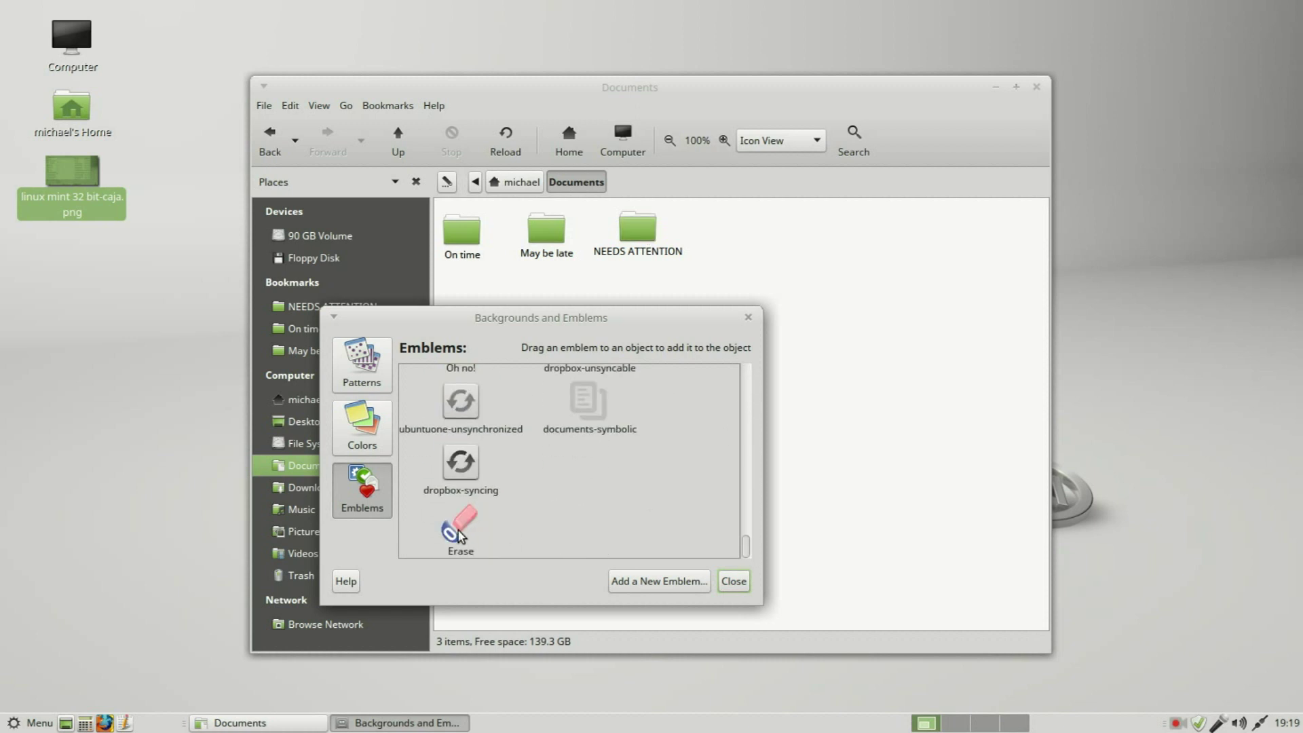
pyautogui.click(682, 588)
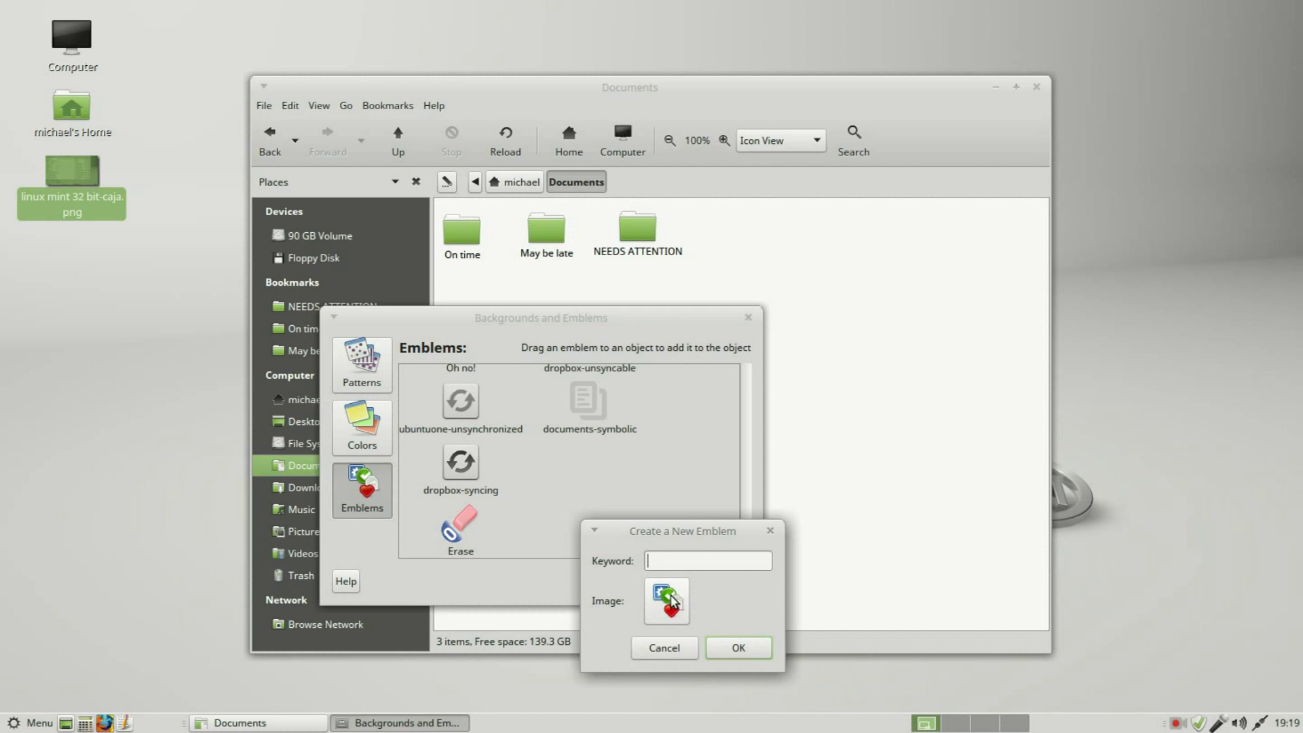
# Create a new emblem with keyword 'cycle' from the Pictures image cycle1.BMP
pyautogui.click(676, 607)
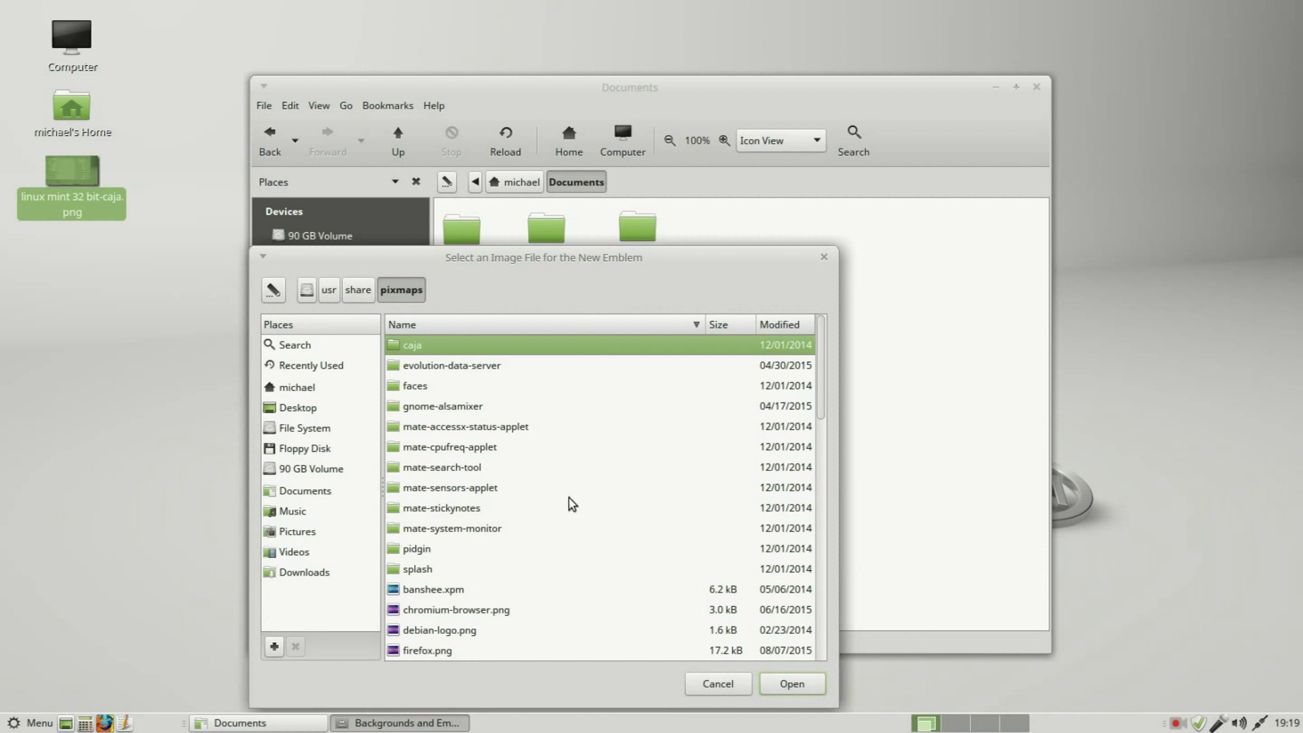
pyautogui.click(291, 536)
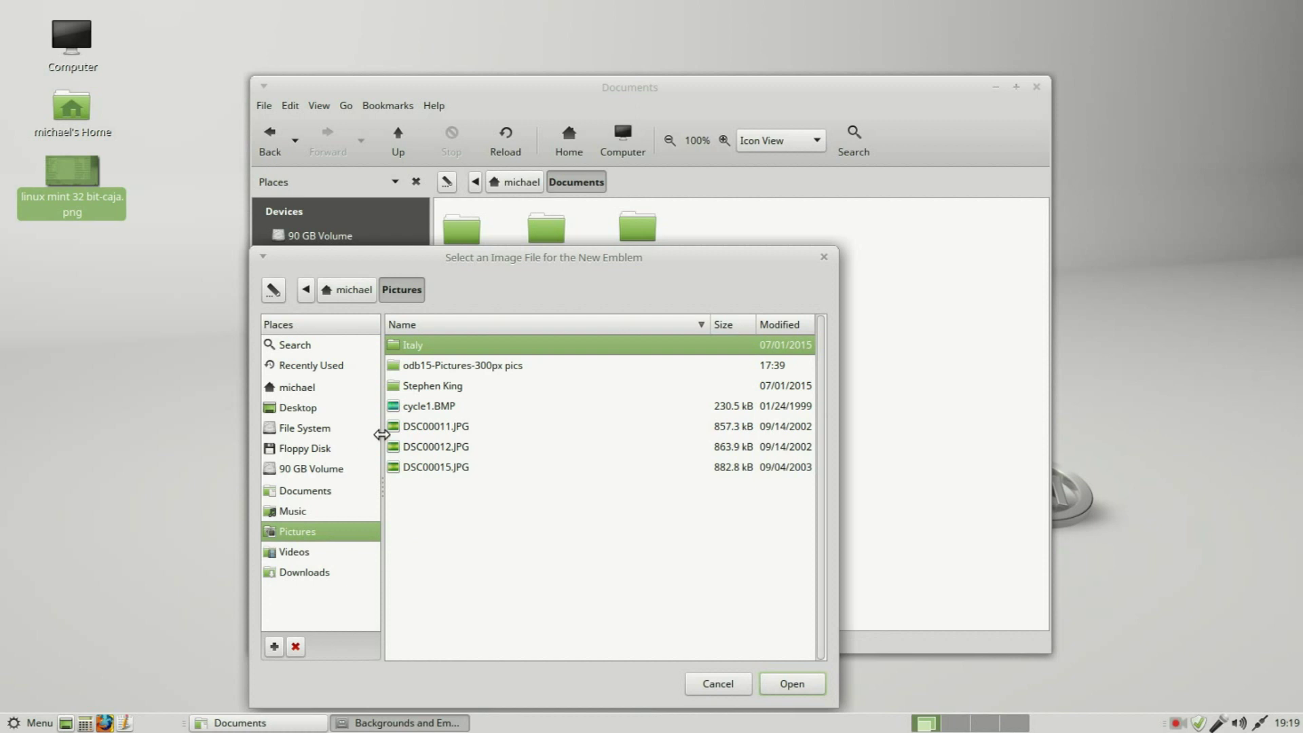
pyautogui.click(427, 408)
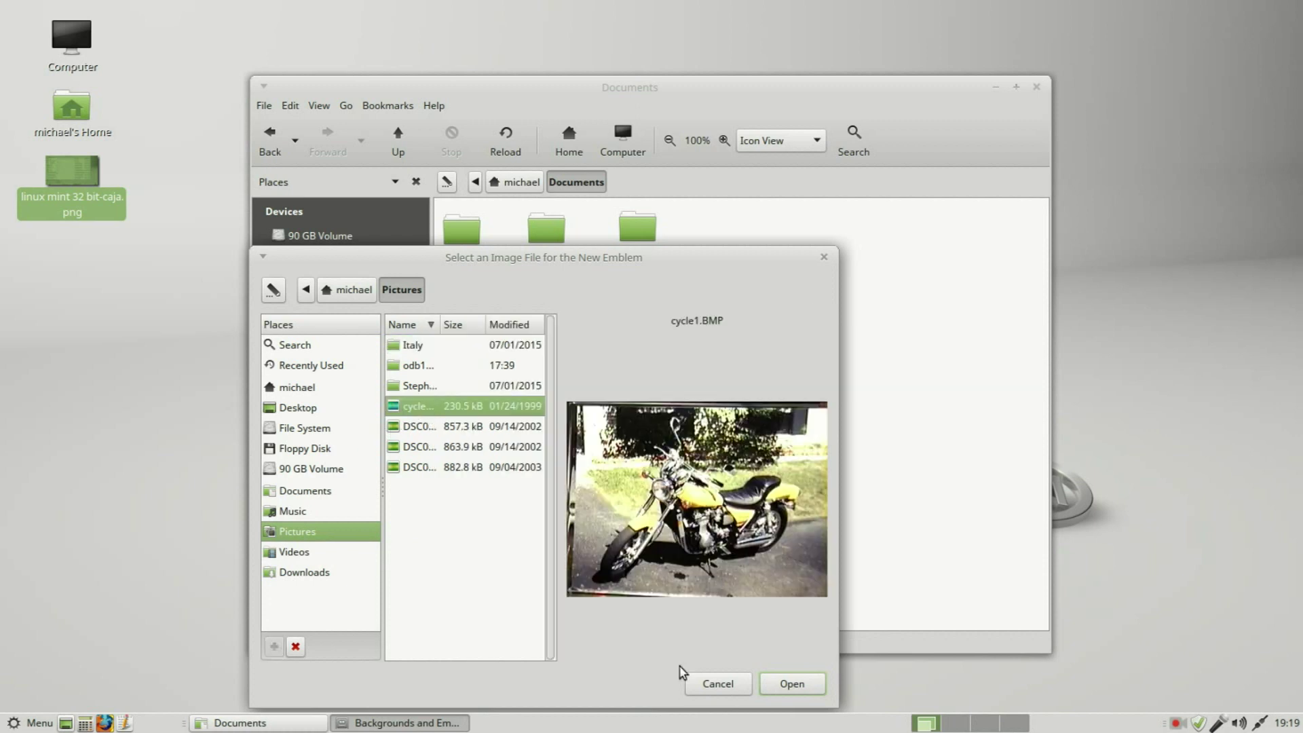
pyautogui.click(786, 687)
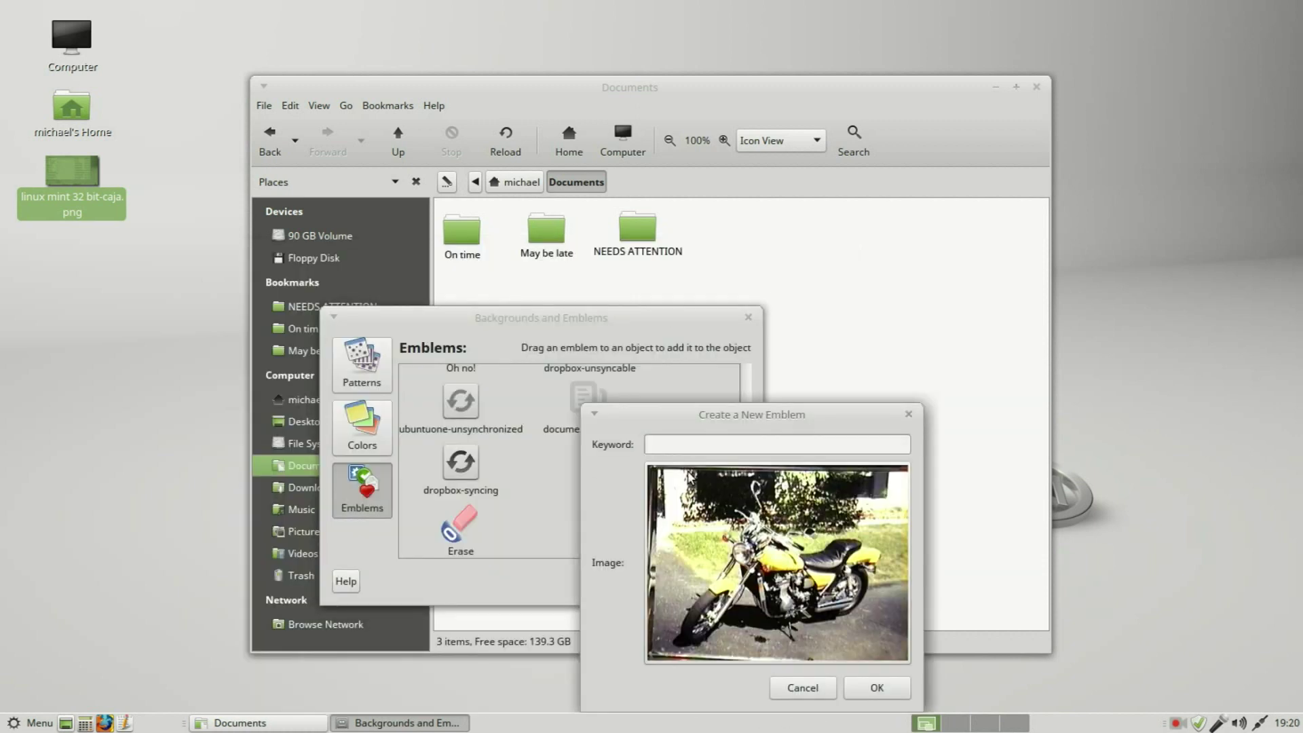
pyautogui.click(667, 444)
pyautogui.write('cycle')
pyautogui.click(878, 689)
pyautogui.moveTo(750, 404); pyautogui.dragTo(751, 444)
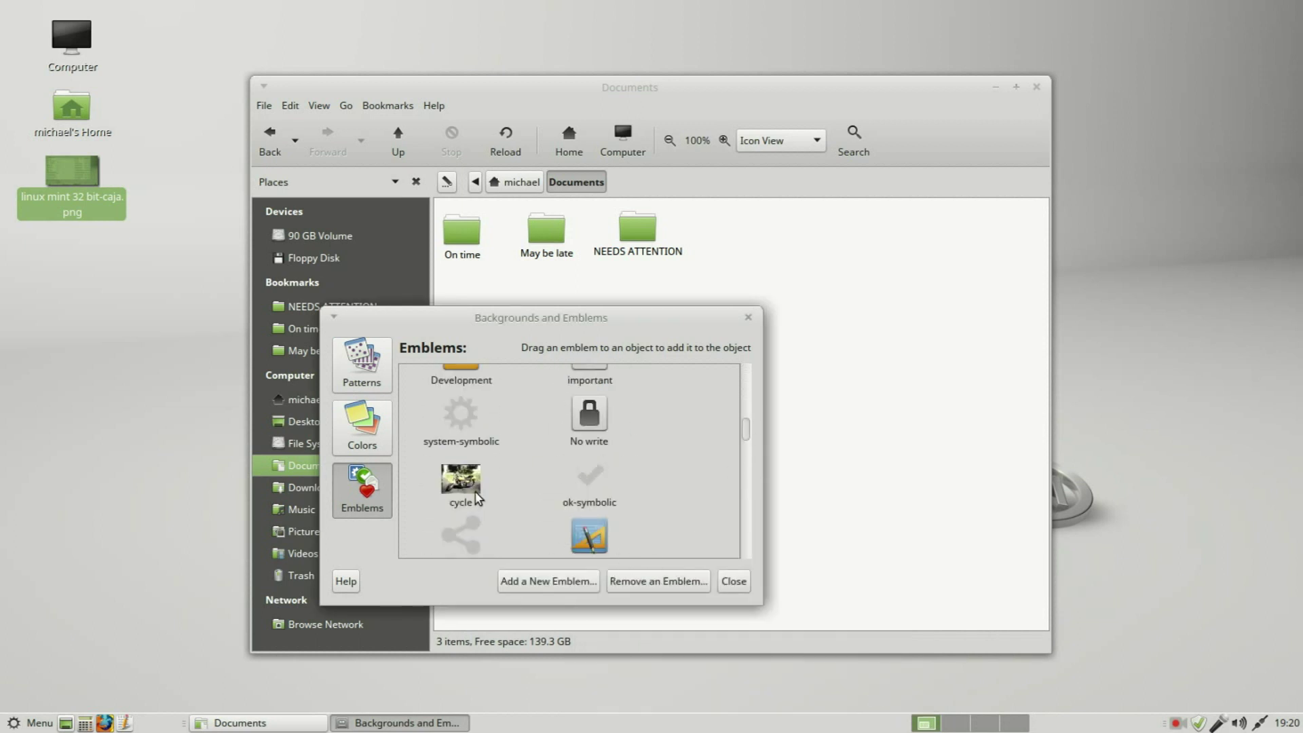
# Apply and remove the cycle emblem on NEEDS ATTENTION, delete the cycle emblem, and close the palette
pyautogui.moveTo(471, 482); pyautogui.dragTo(653, 233)
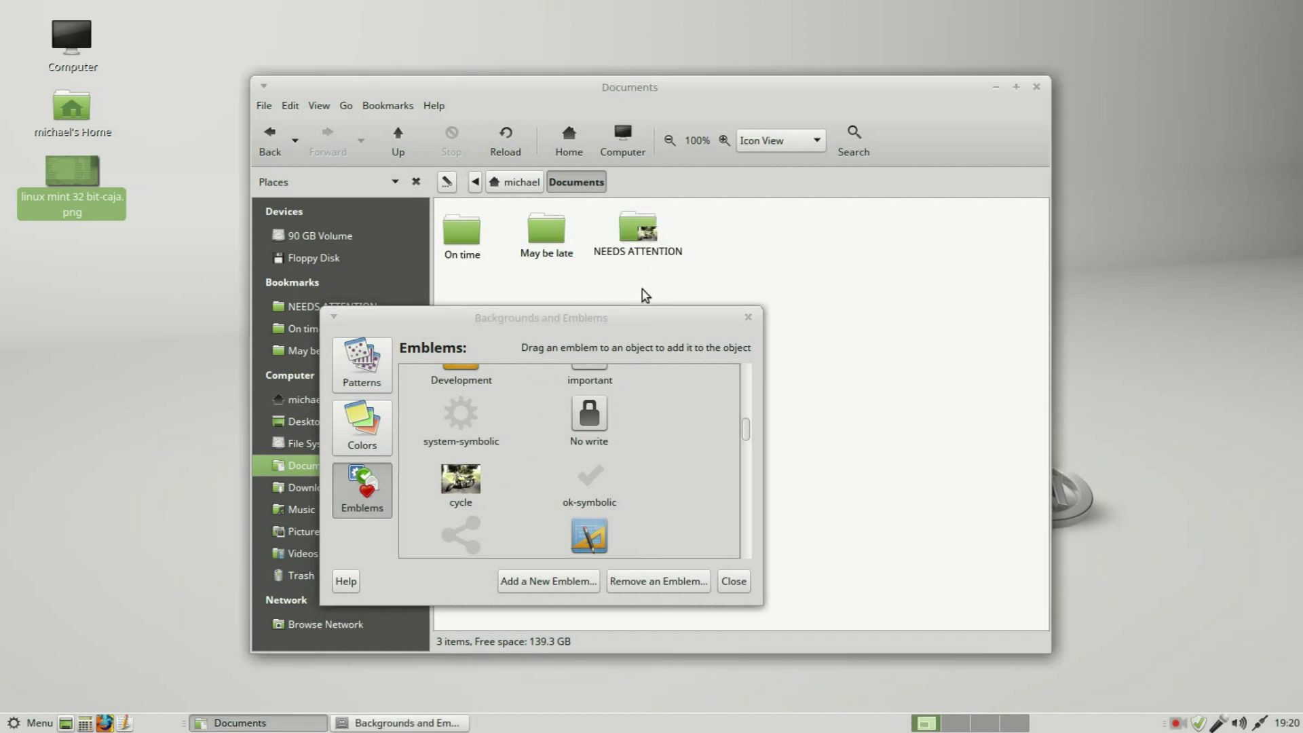
pyautogui.moveTo(438, 487); pyautogui.dragTo(645, 246)
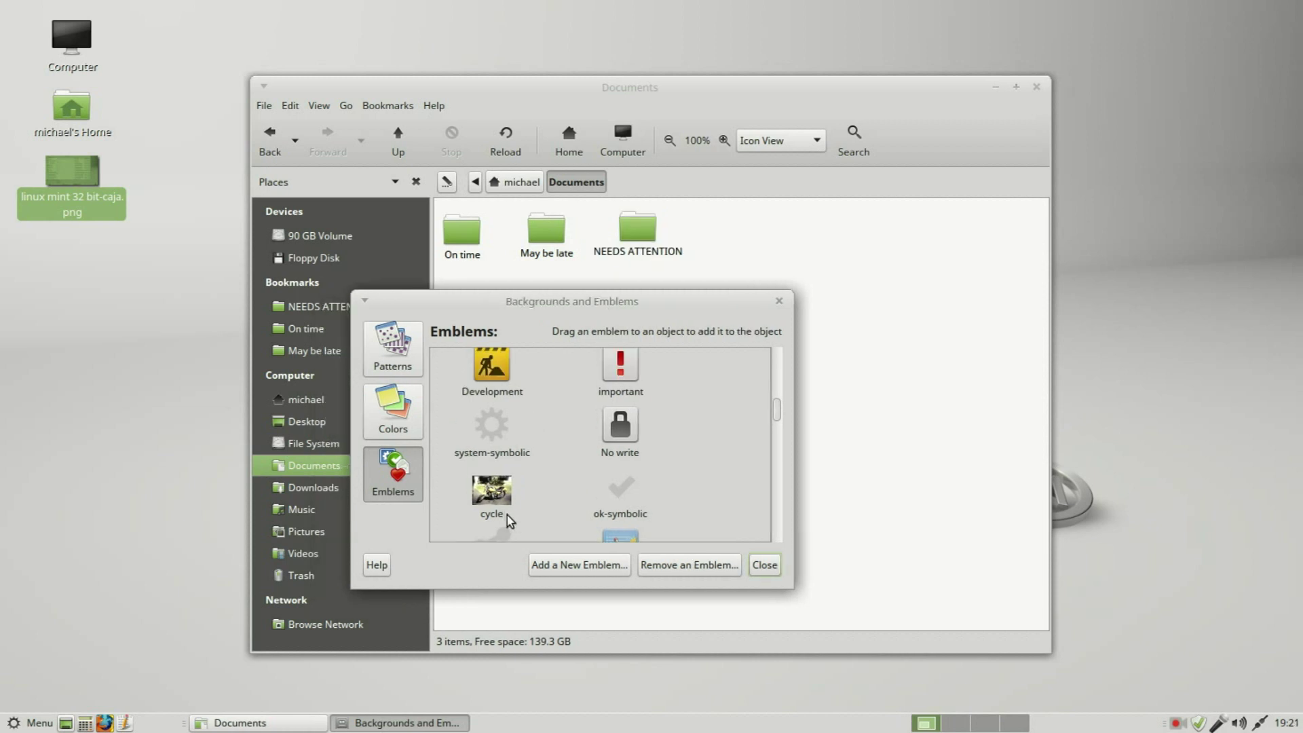
pyautogui.click(683, 571)
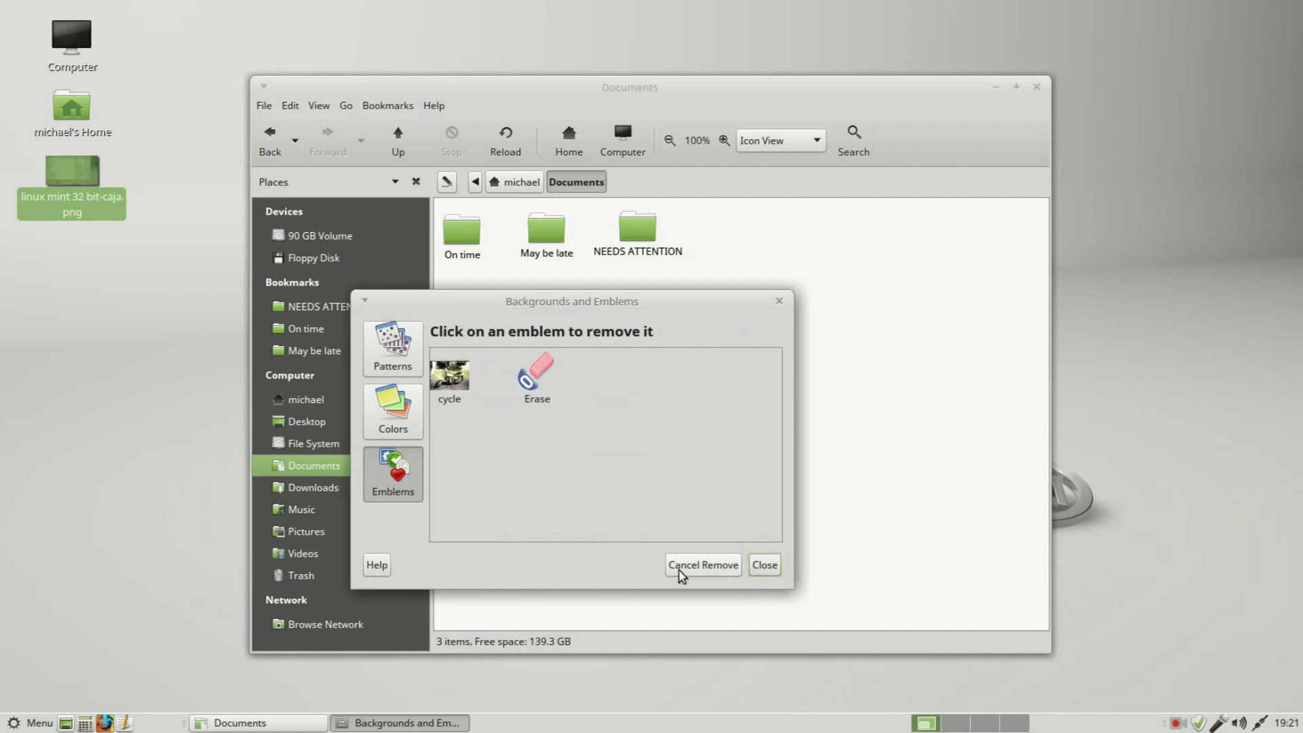
pyautogui.click(448, 377)
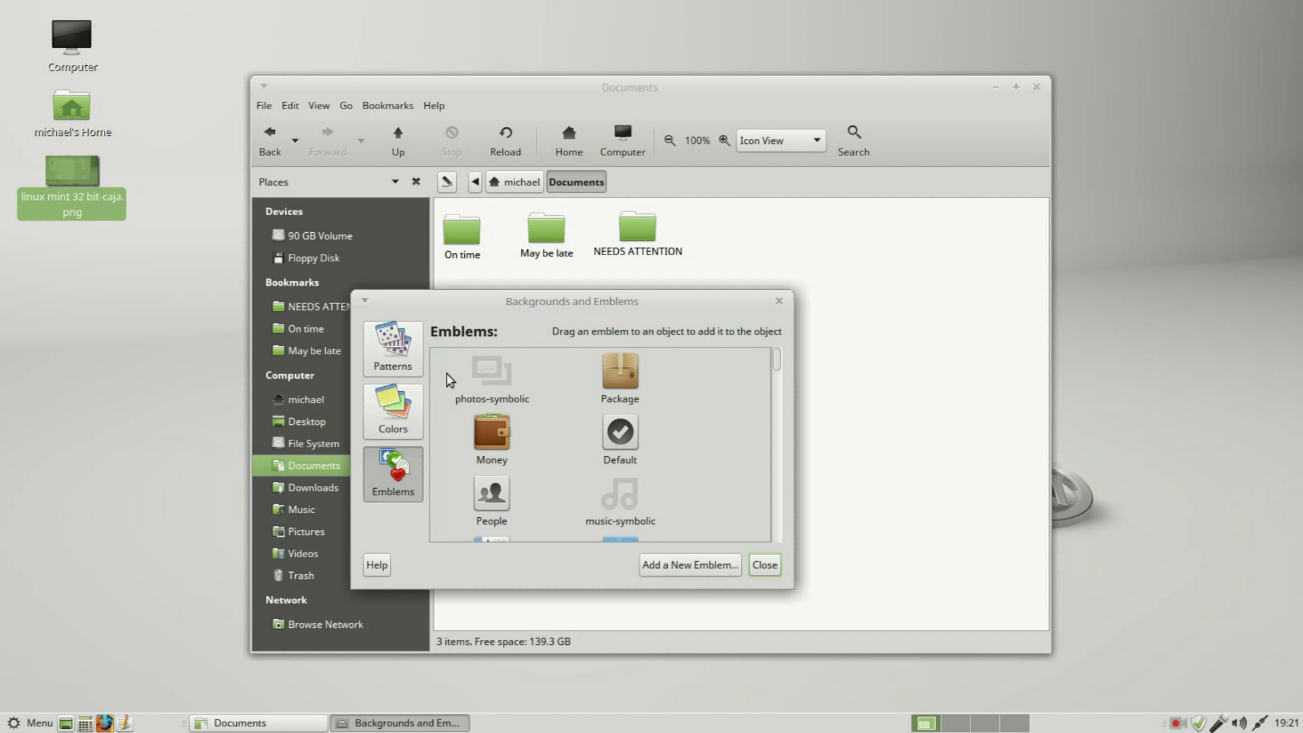
pyautogui.moveTo(778, 367); pyautogui.dragTo(791, 449)
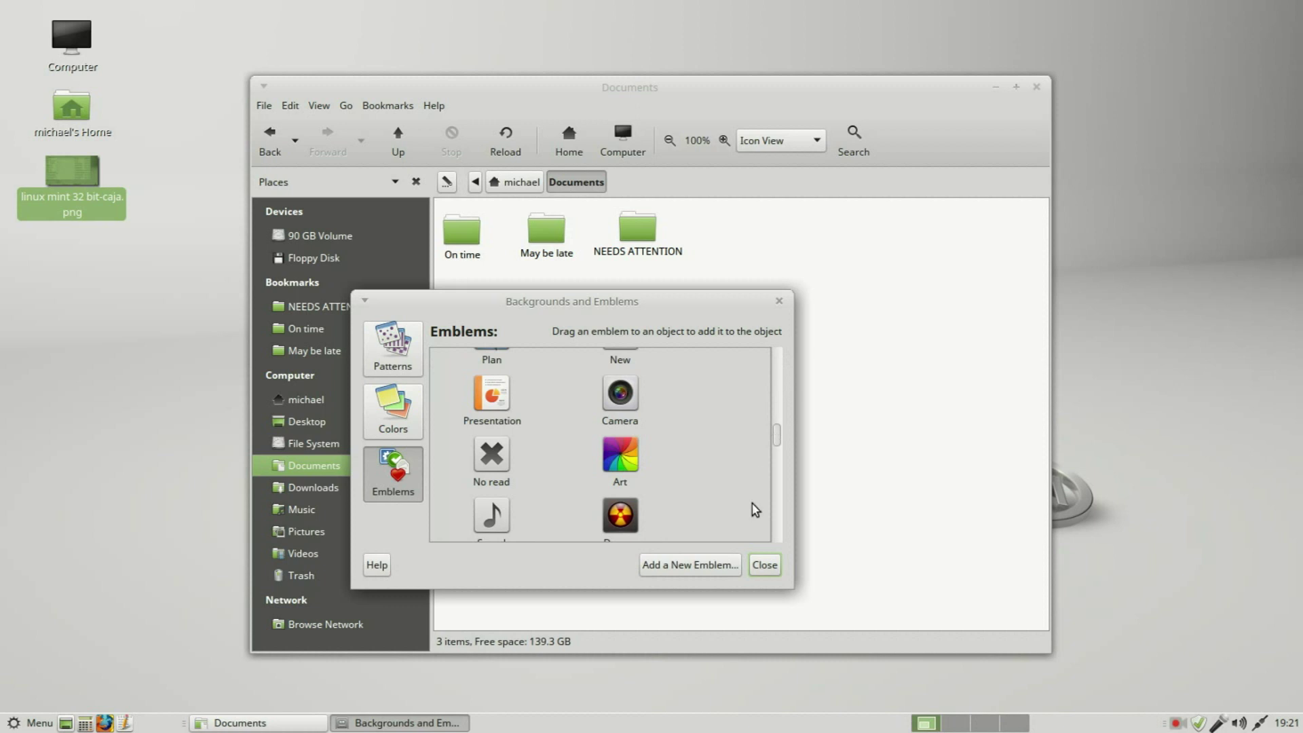
pyautogui.click(765, 567)
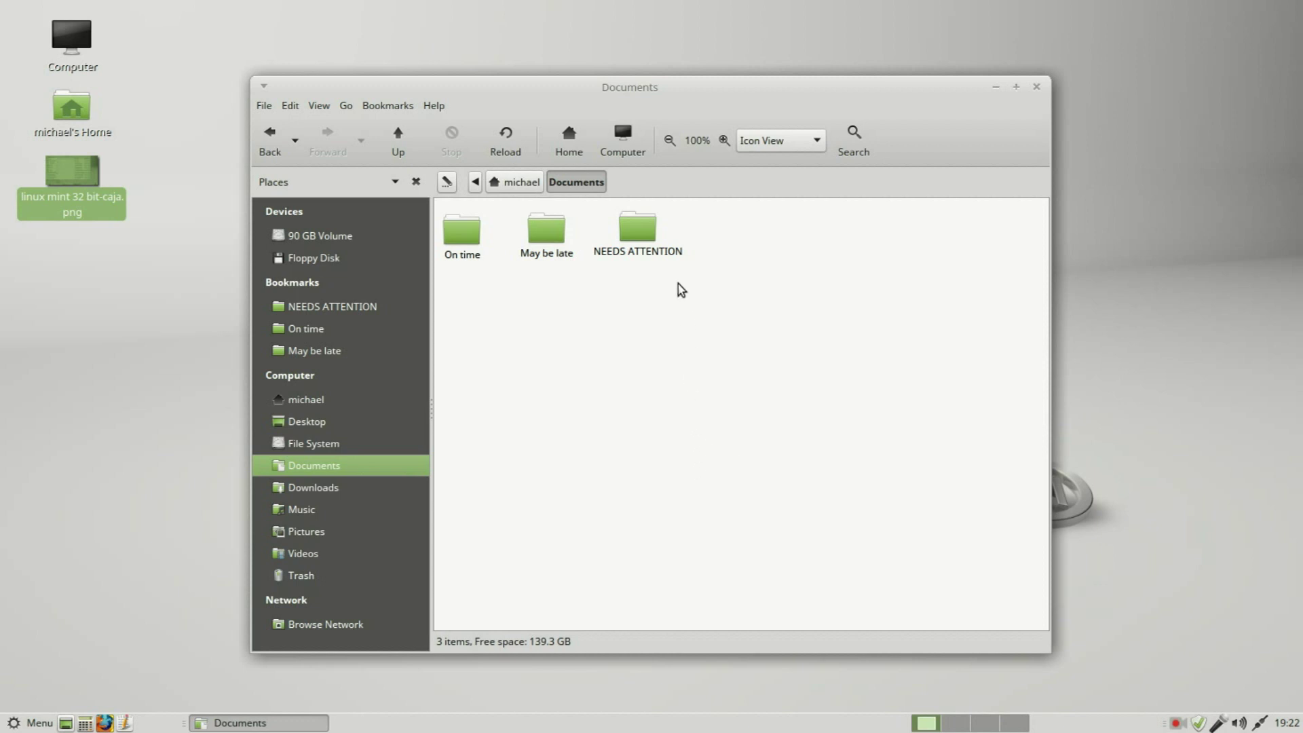
# Open NEEDS ATTENTION in a new tab, switch to it, and toggle View > Extra Pane on and off
pyautogui.rightClick(638, 232)
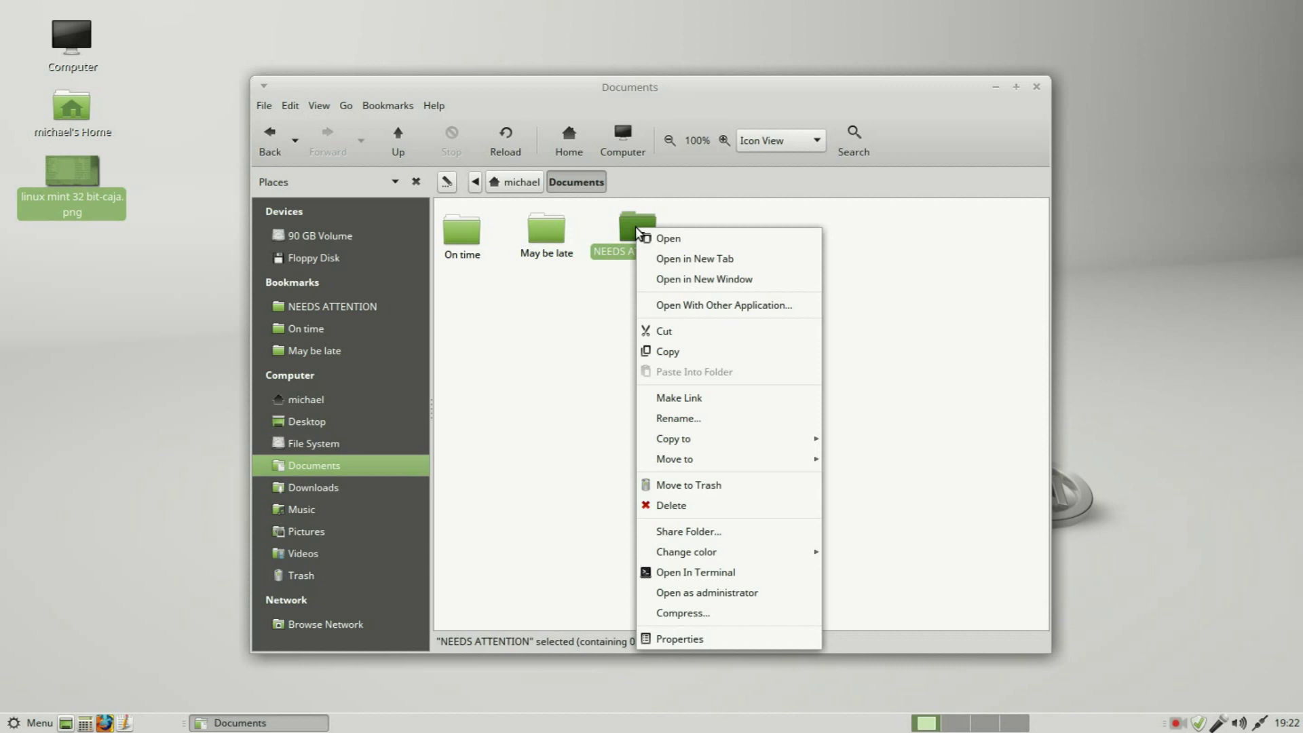
pyautogui.click(690, 261)
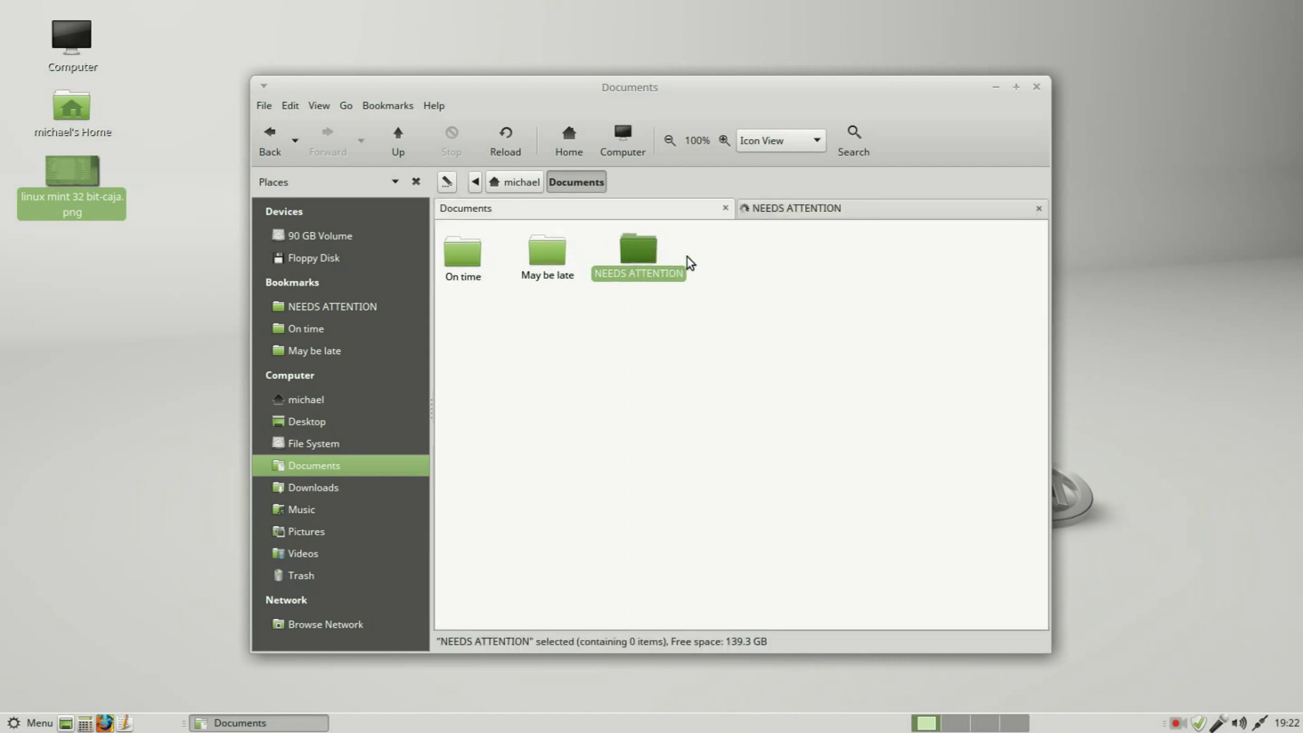
pyautogui.click(836, 215)
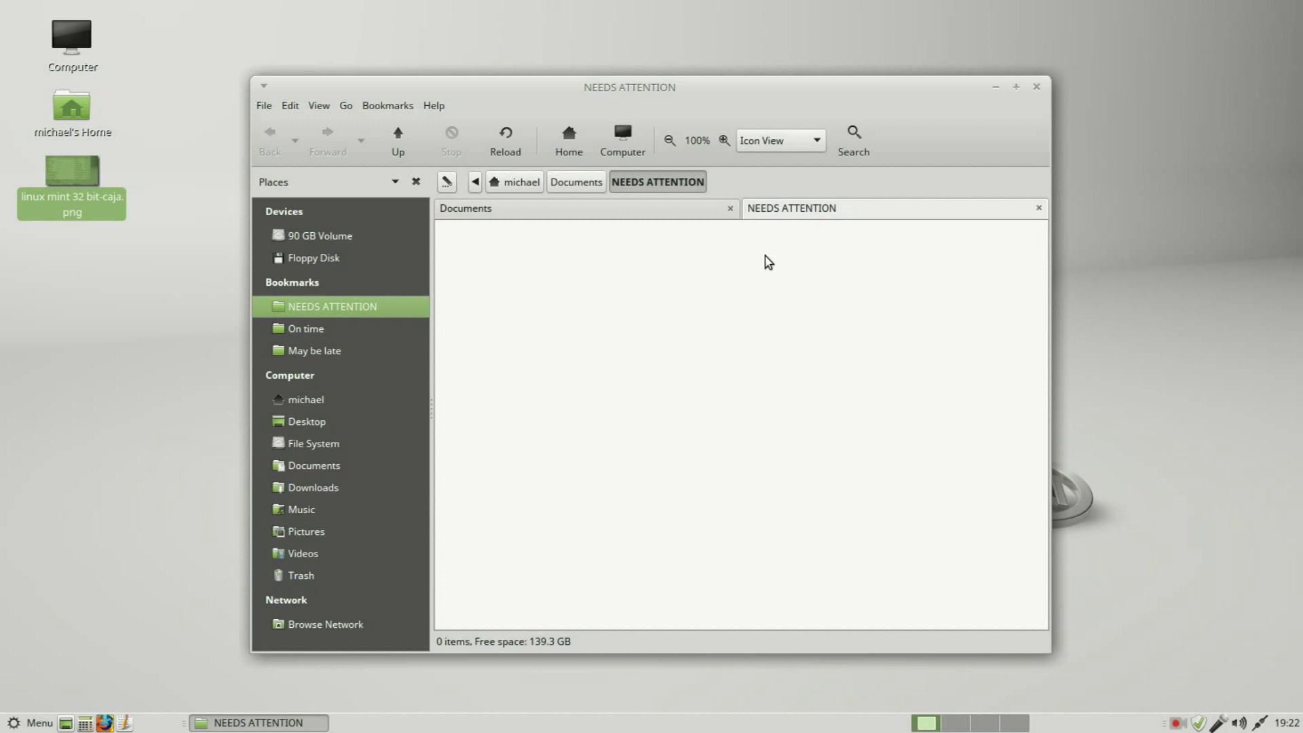
pyautogui.click(319, 106)
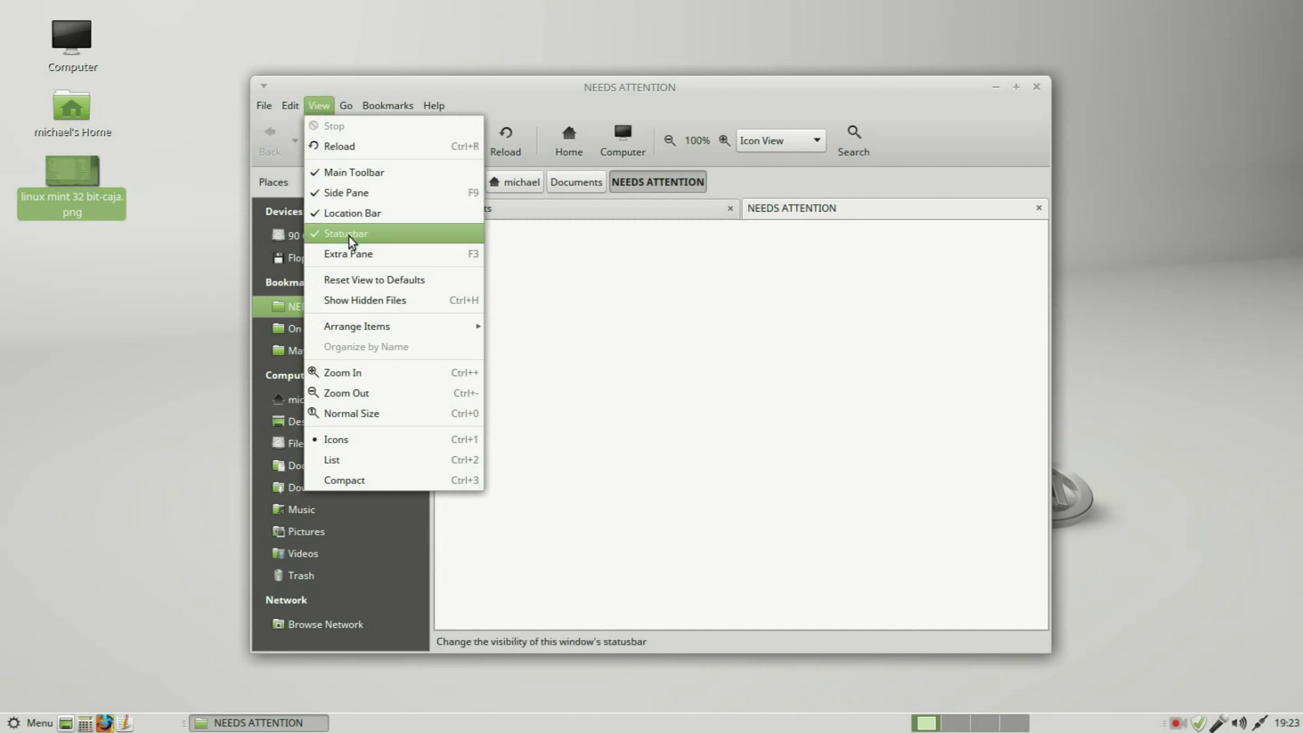
pyautogui.click(349, 255)
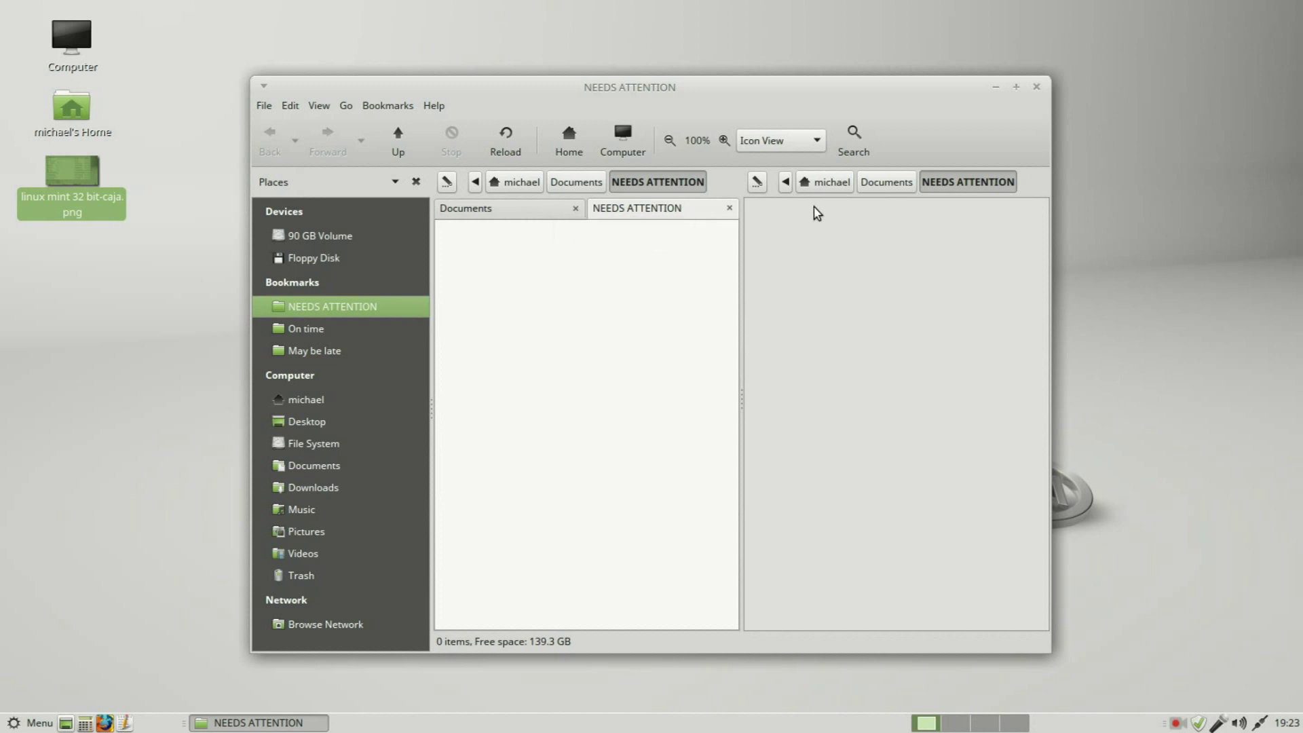
pyautogui.click(319, 106)
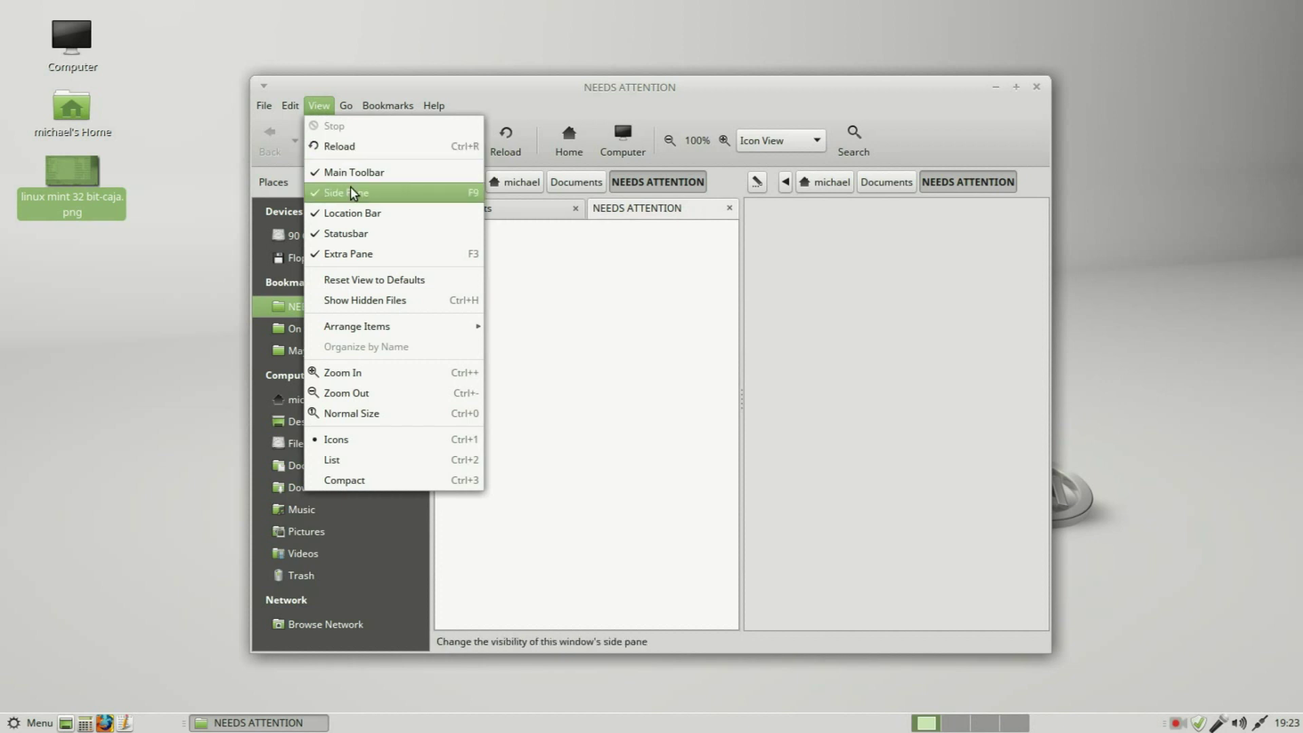
pyautogui.click(360, 254)
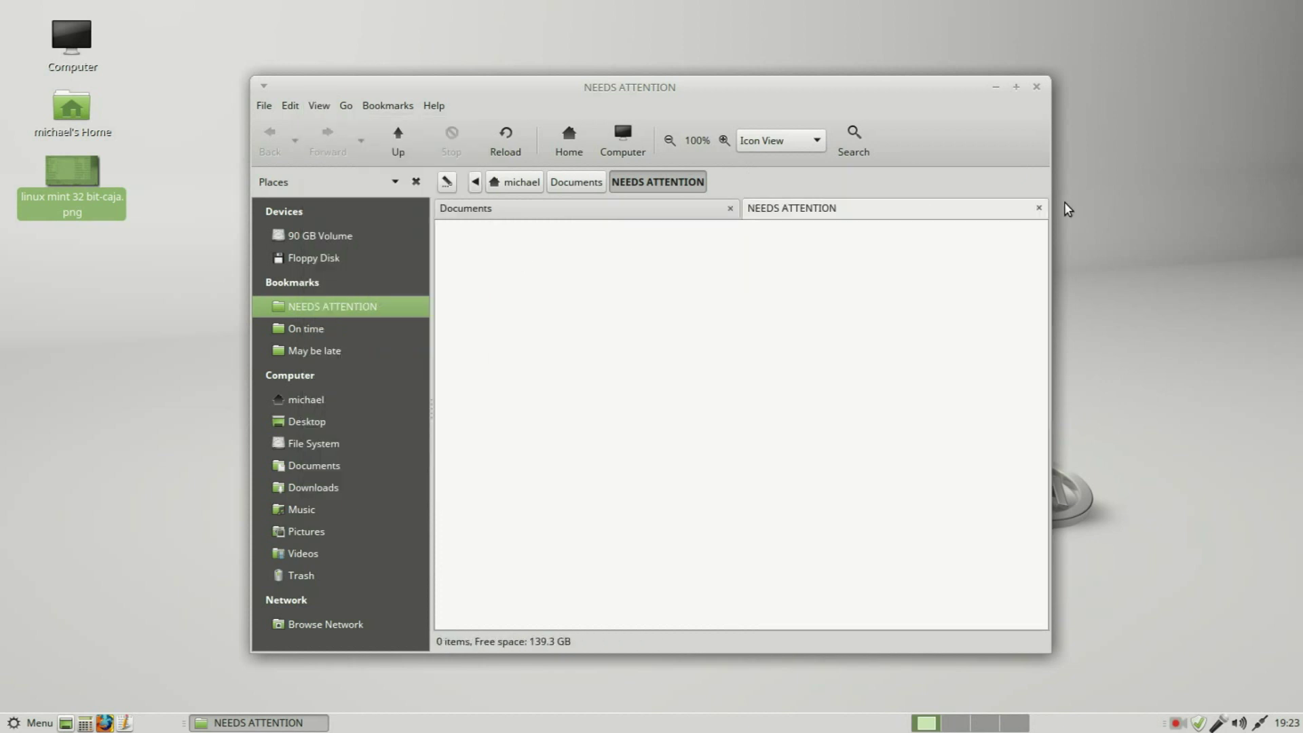
# Close the extra tab and select odg43-floor-plan.odg, odt43b-After-Watermark.odt and ods07-SallysLemonadeStand.ods in Downloads
pyautogui.click(1039, 207)
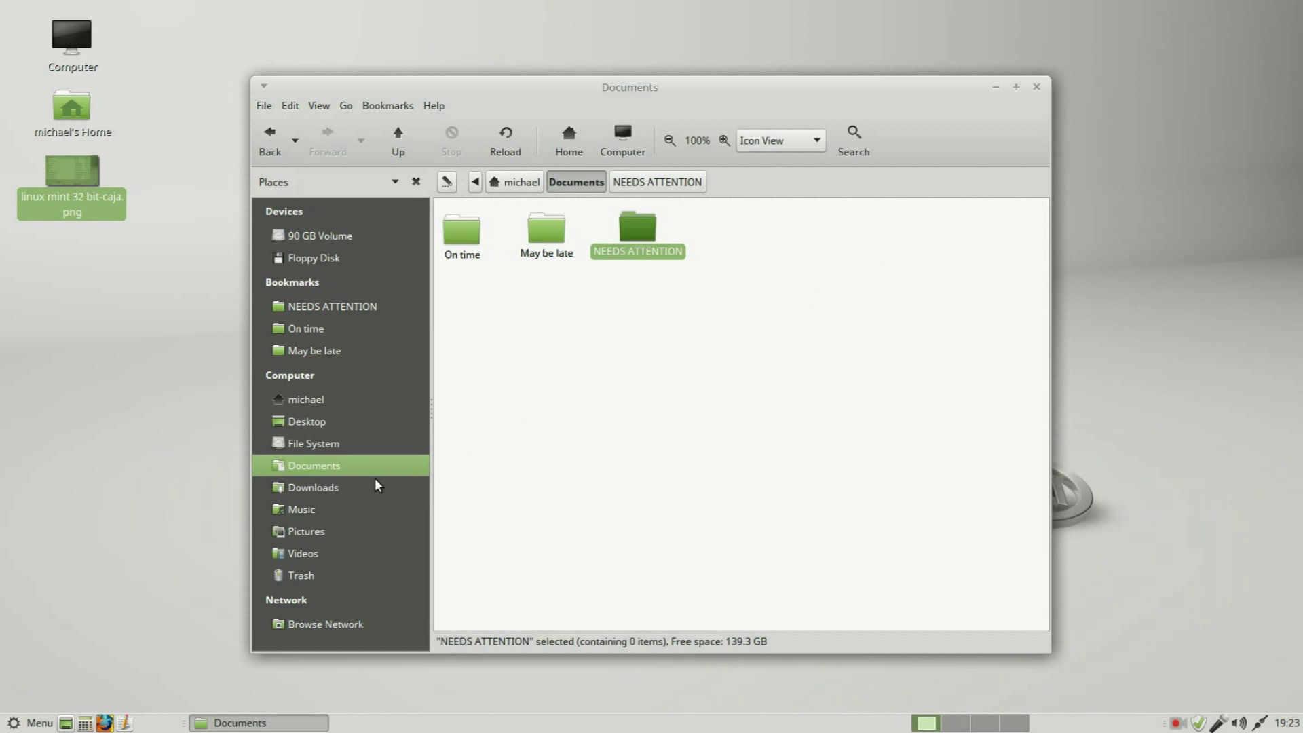
pyautogui.click(300, 493)
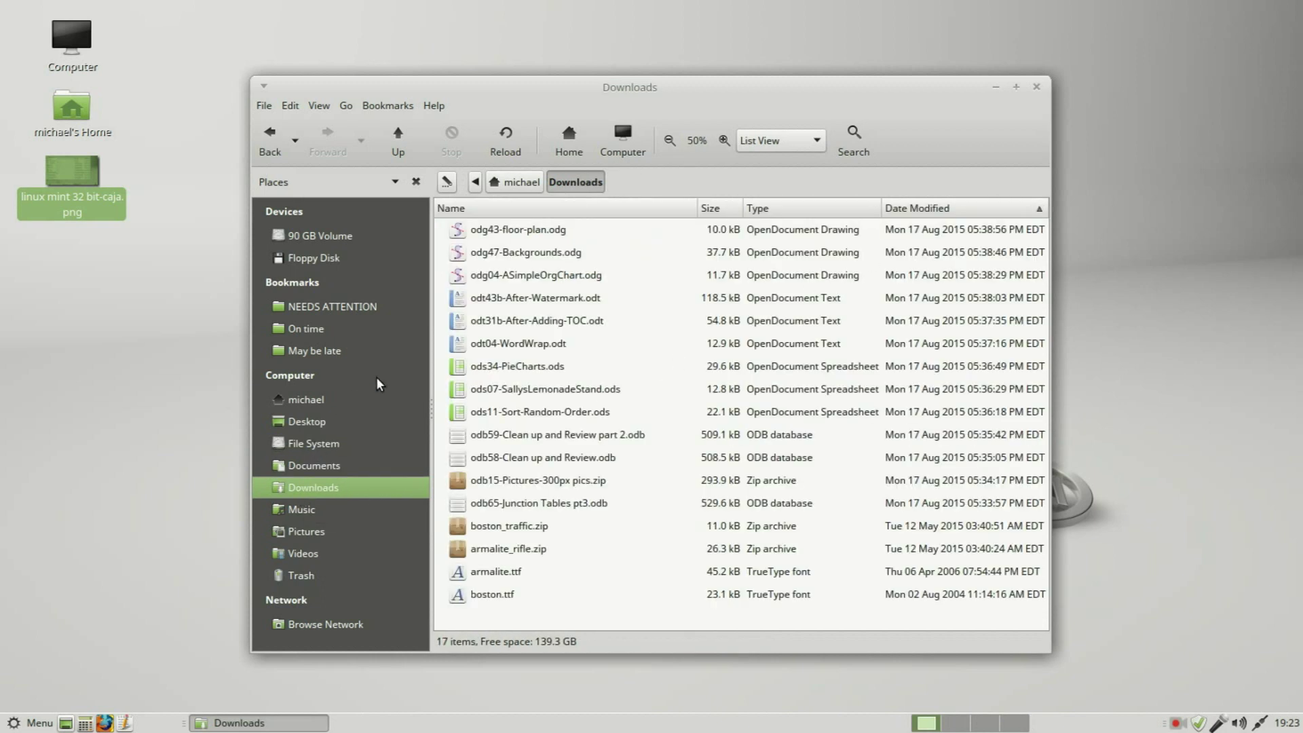
pyautogui.click(516, 234)
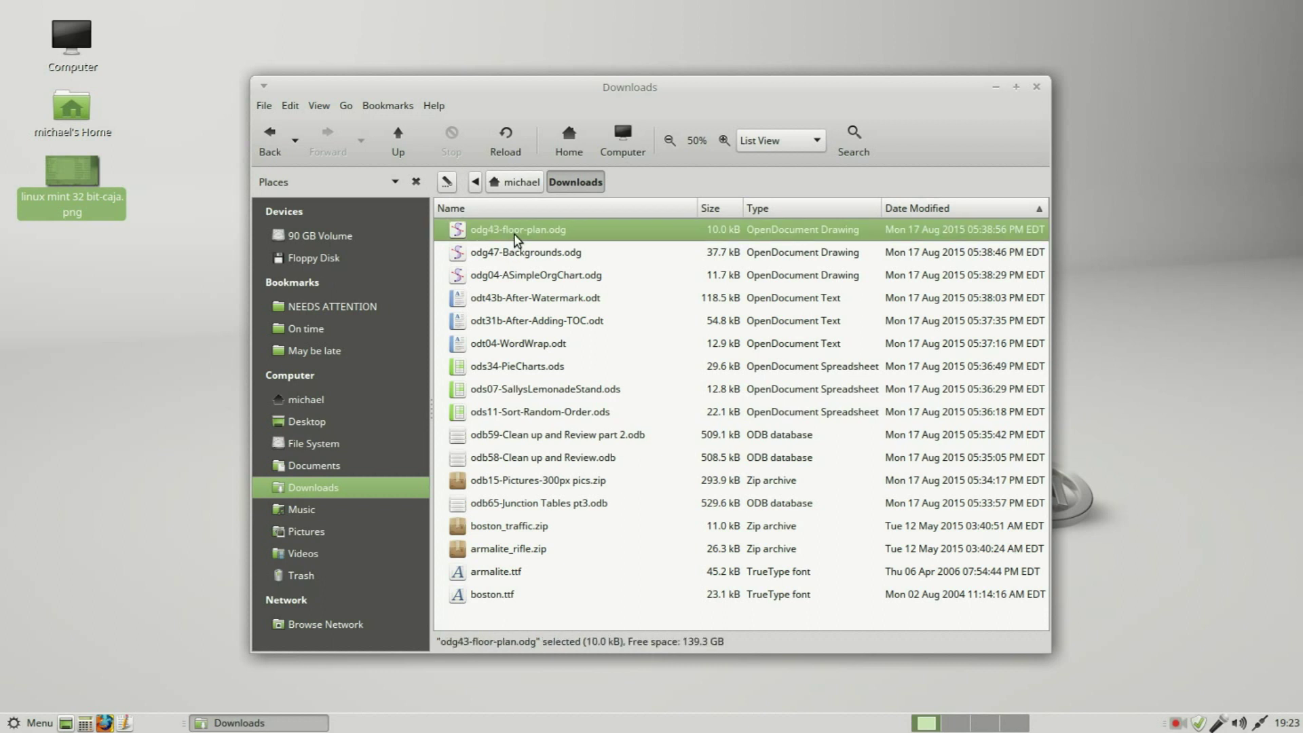
pyautogui.keyDown('shift'); pyautogui.click(514, 413); pyautogui.keyUp('shift')
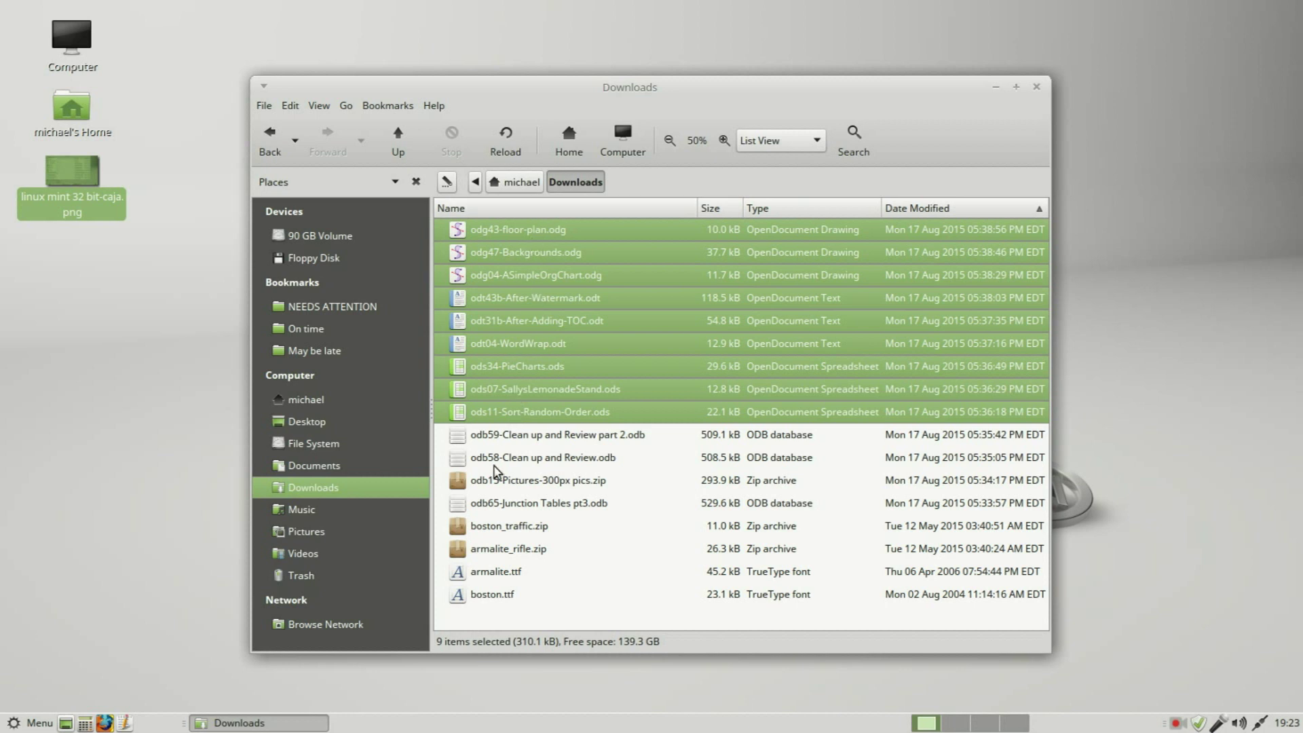
pyautogui.click(499, 608)
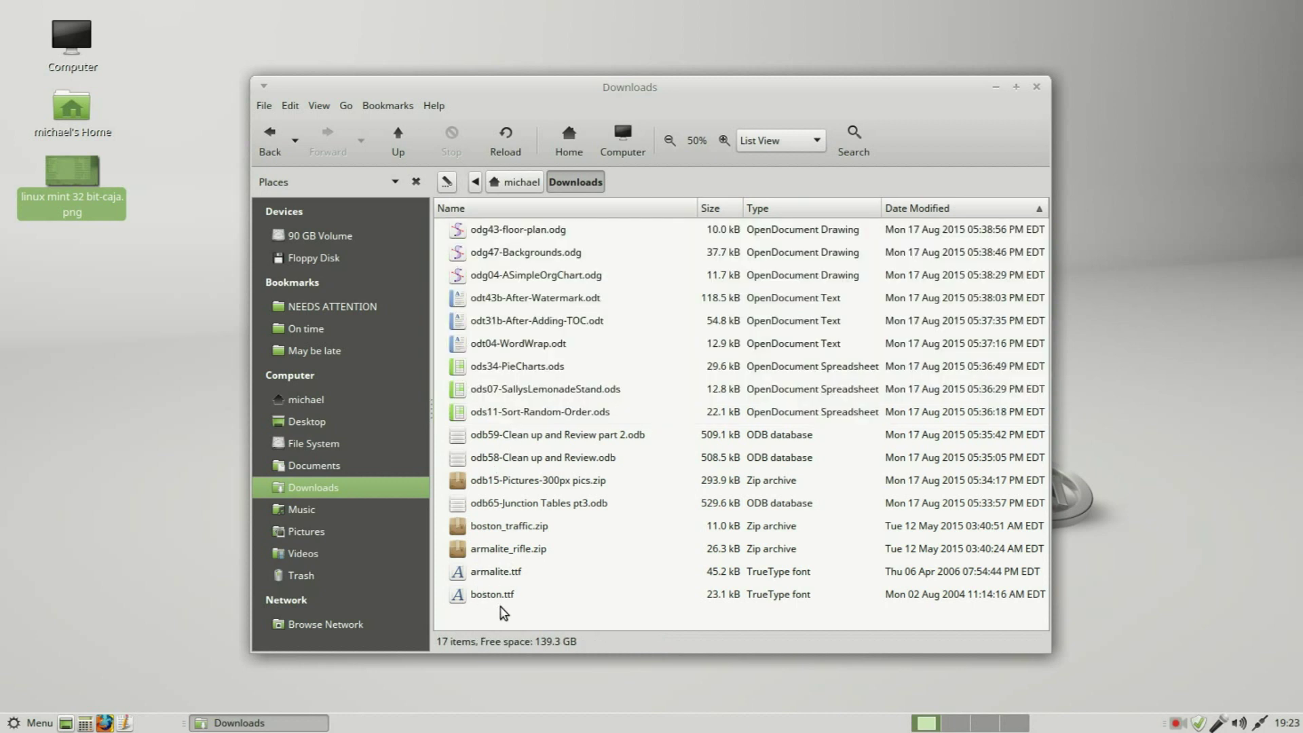
pyautogui.click(494, 235)
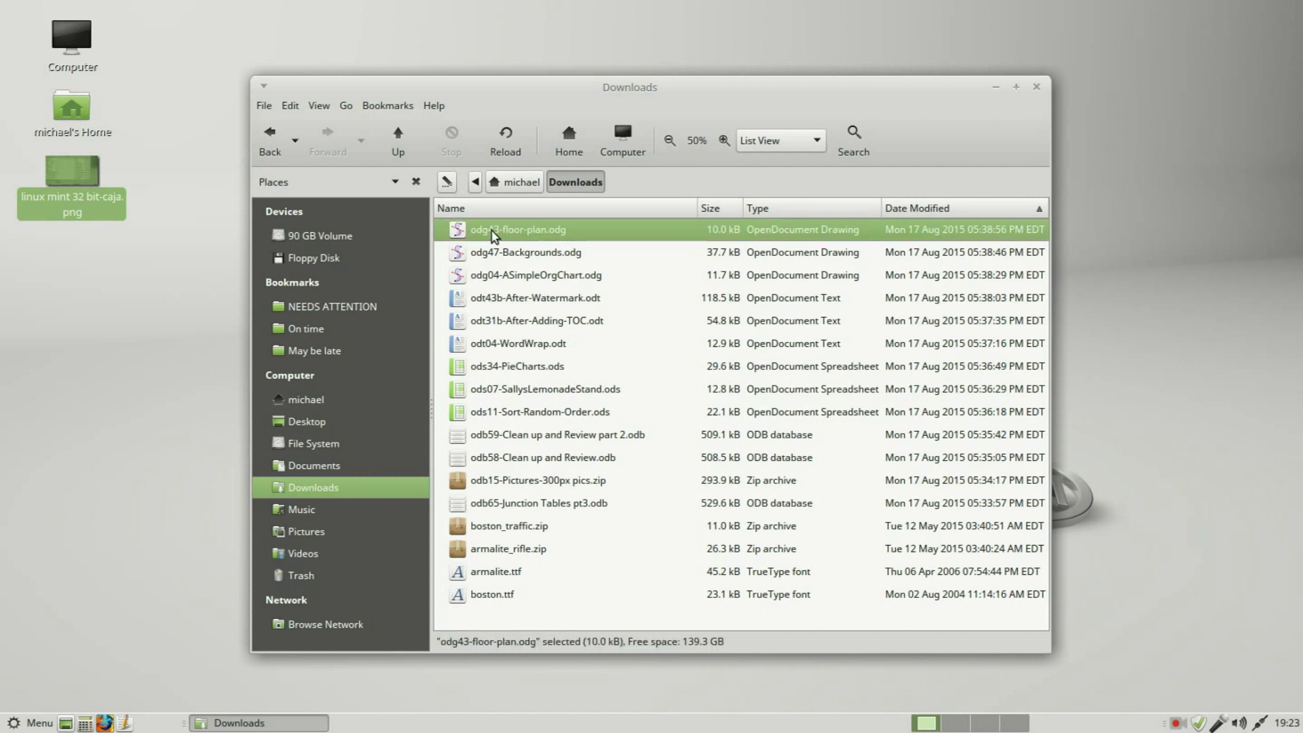
pyautogui.keyDown('ctrl'); pyautogui.click(512, 301); pyautogui.keyUp('ctrl')
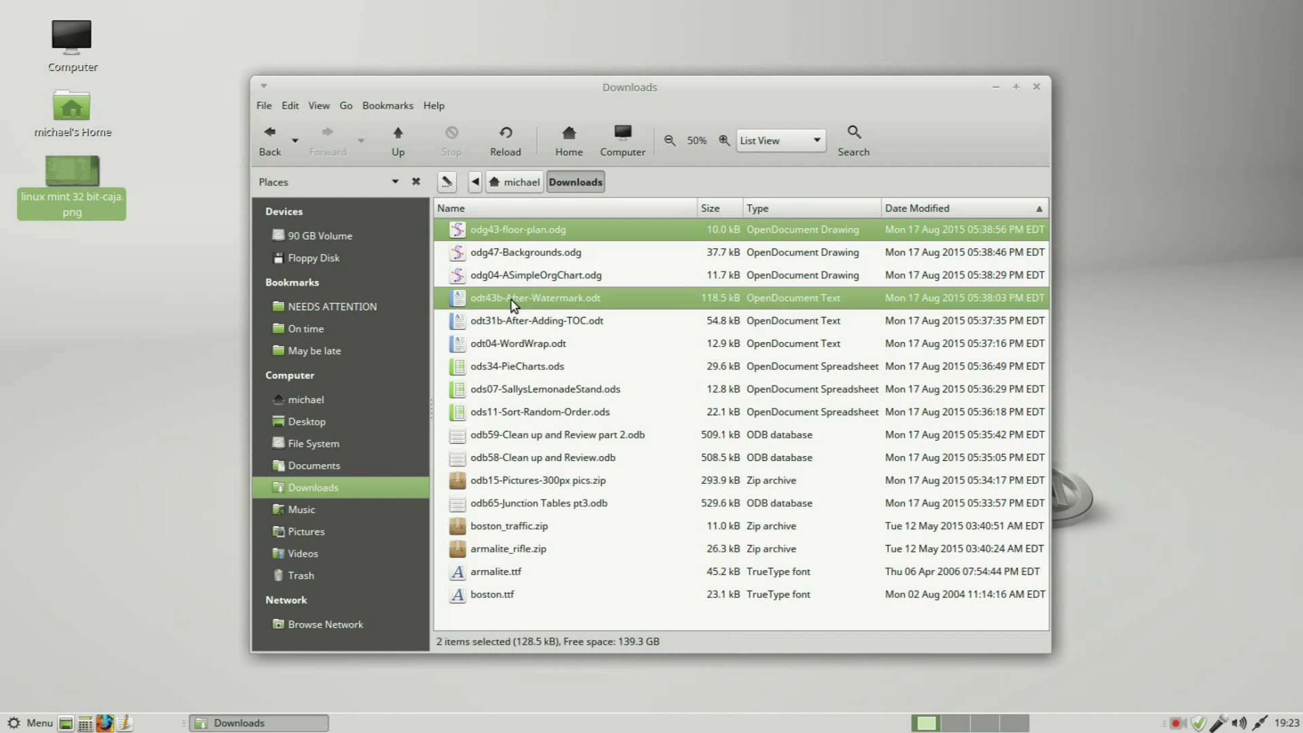
pyautogui.keyDown('ctrl'); pyautogui.click(514, 390); pyautogui.keyUp('ctrl')
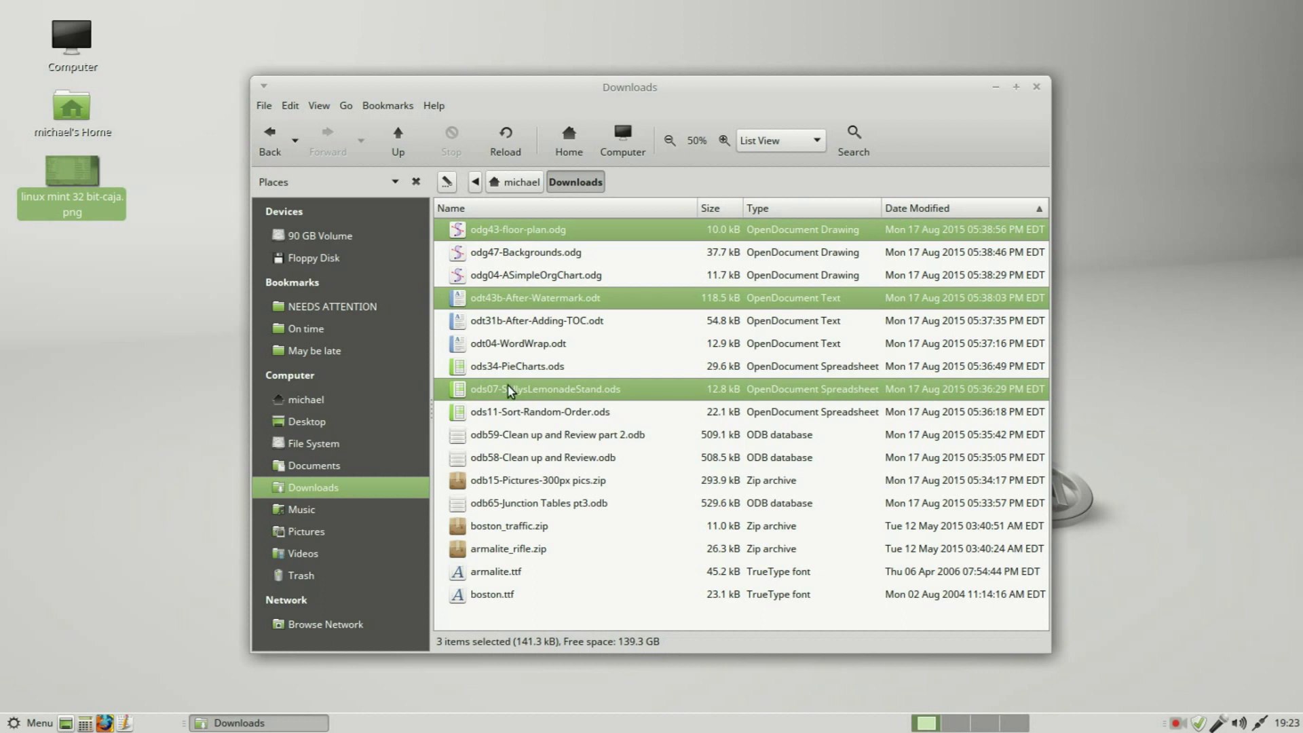
pyautogui.moveTo(510, 392); pyautogui.dragTo(143, 406)
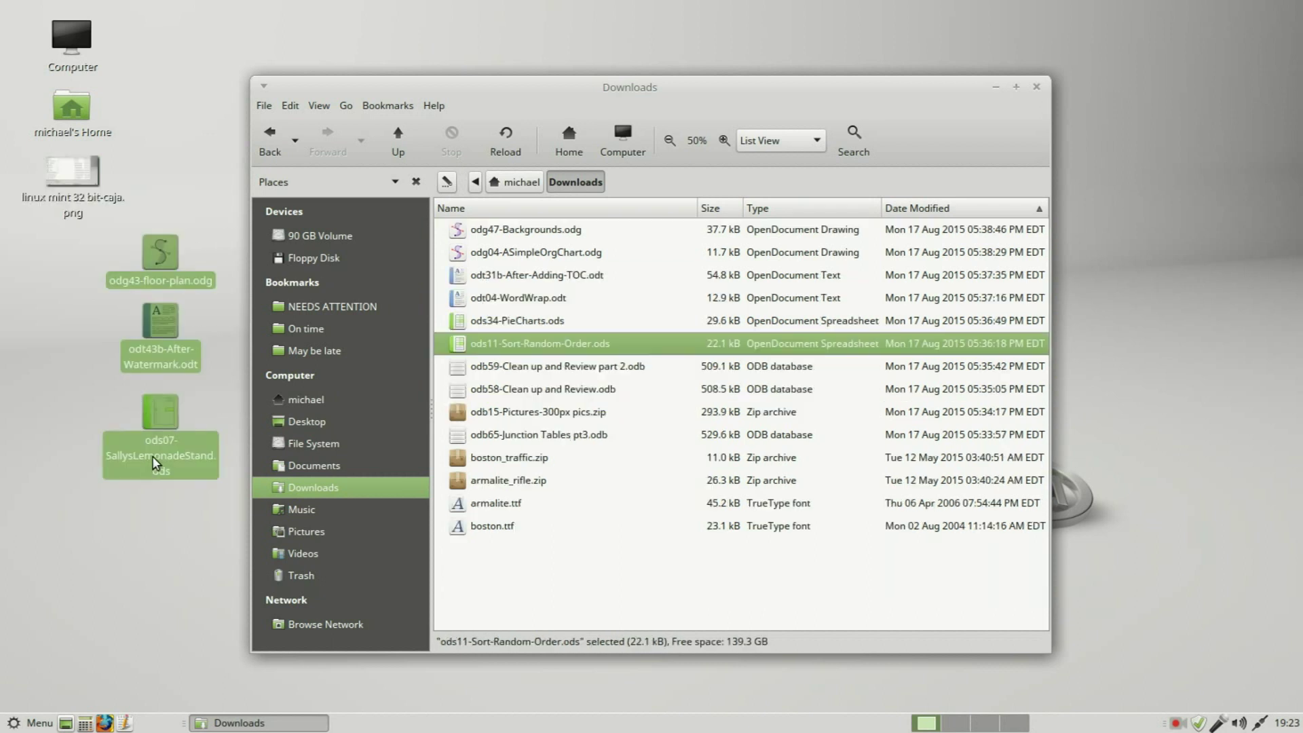
pyautogui.moveTo(163, 416); pyautogui.dragTo(507, 533)
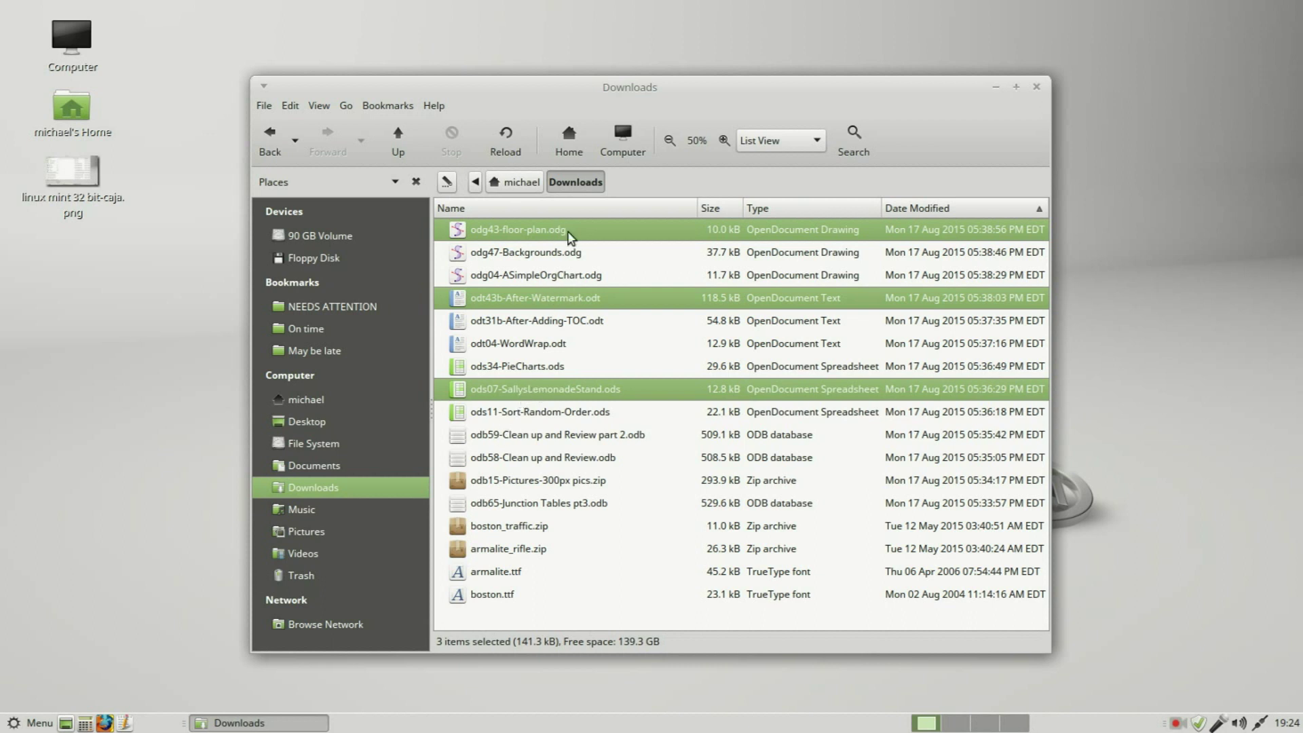
pyautogui.moveTo(567, 236); pyautogui.dragTo(119, 351)
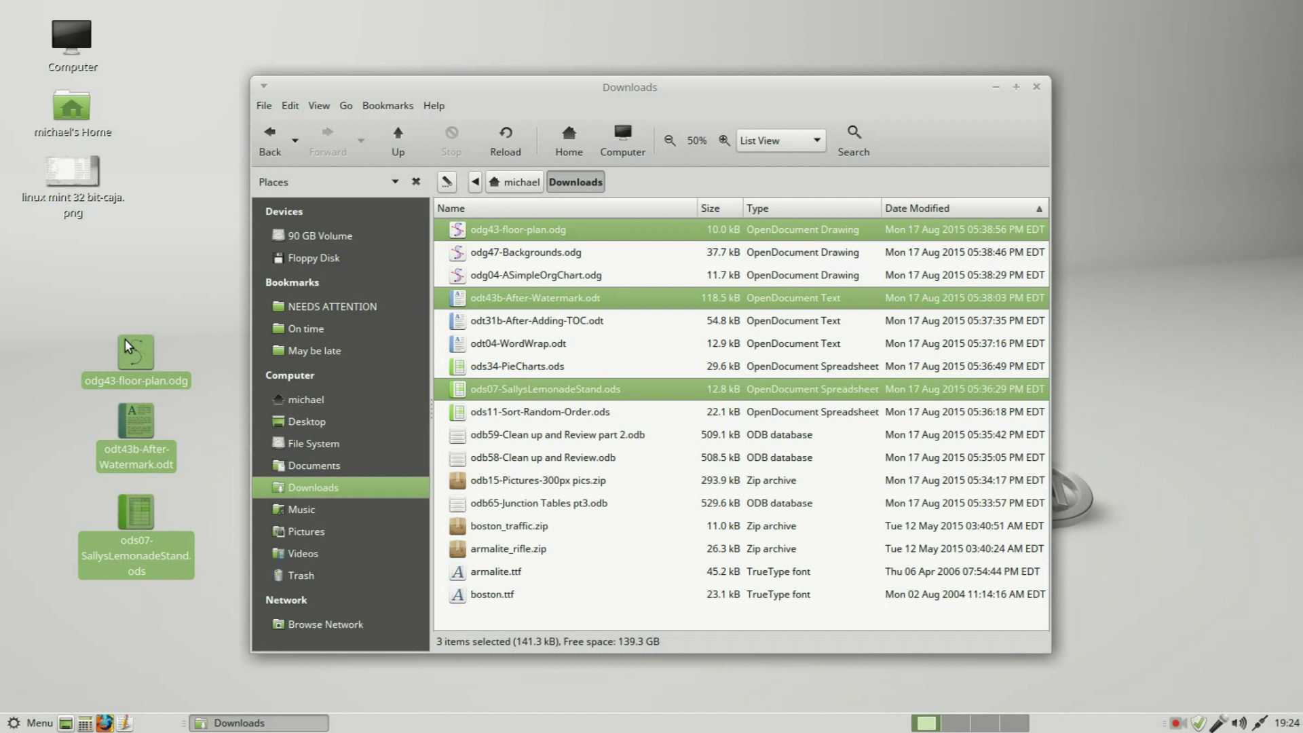
pyautogui.click(59, 333)
pyautogui.moveTo(63, 316); pyautogui.dragTo(196, 633)
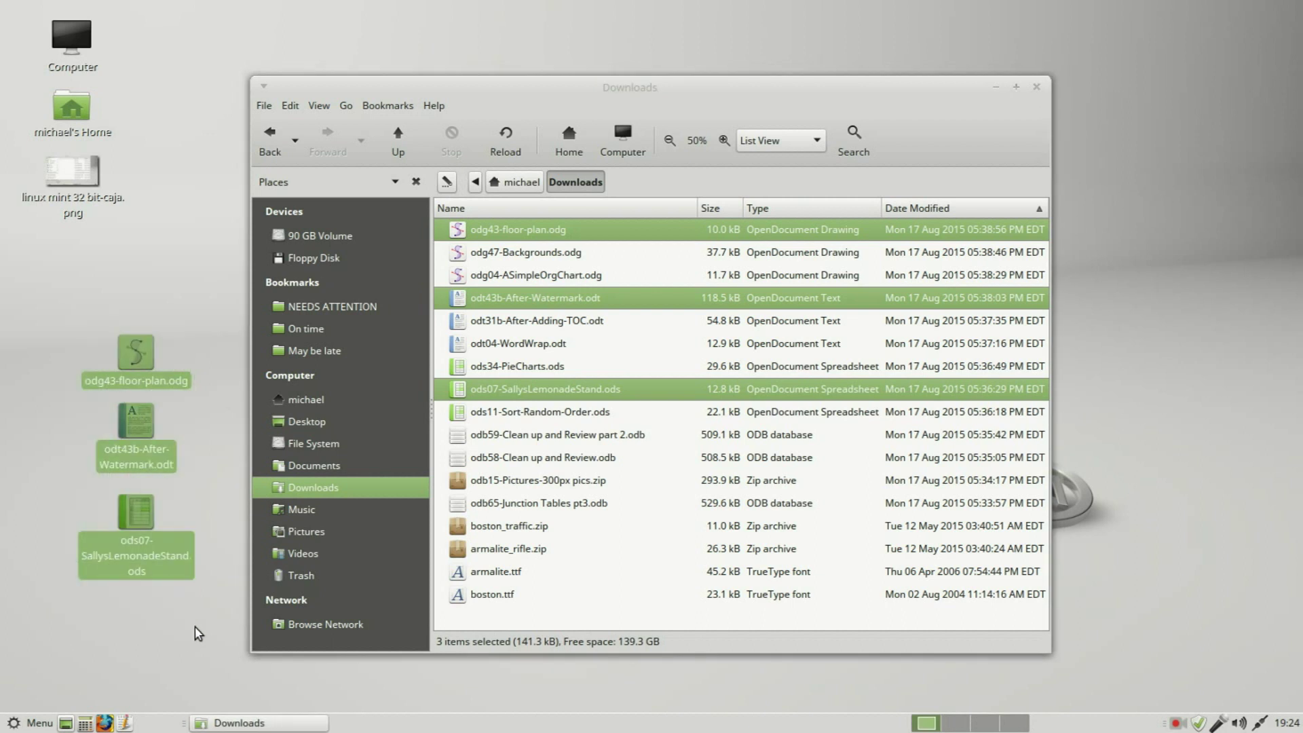
pyautogui.hotkey('shift', 'Delete')
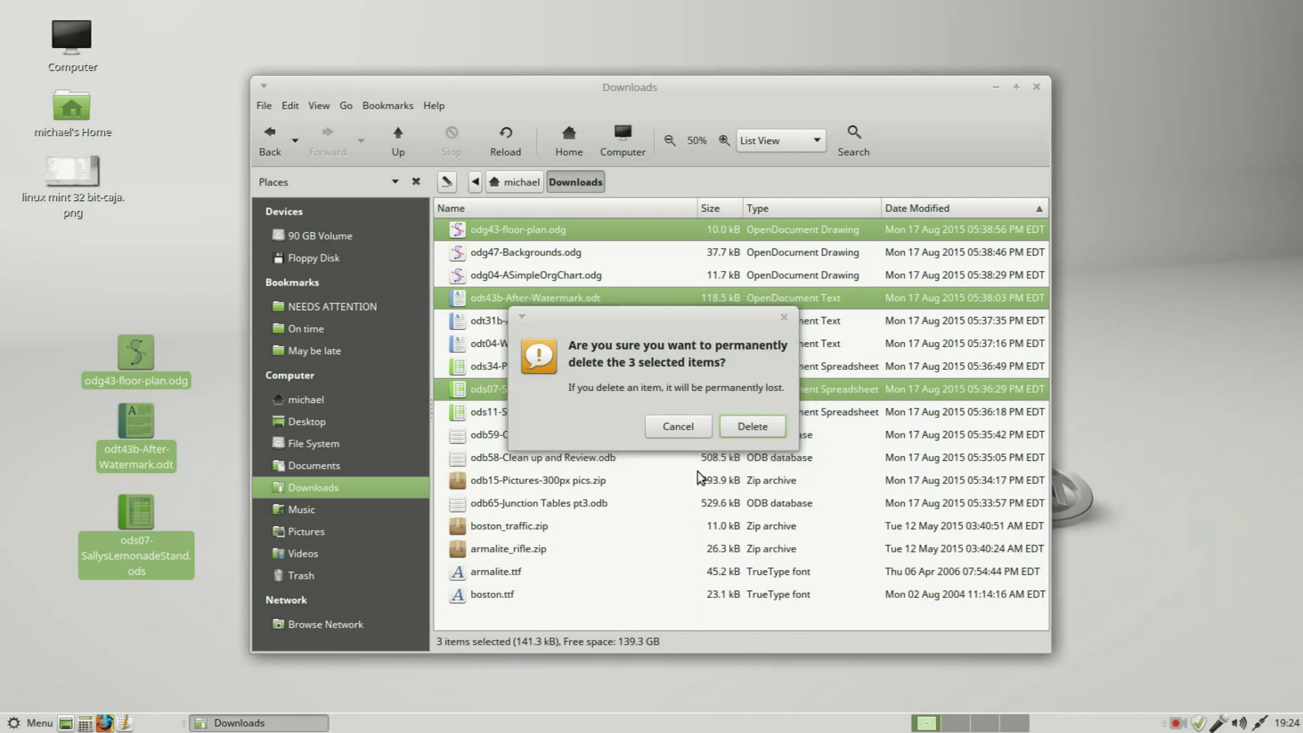
pyautogui.click(751, 428)
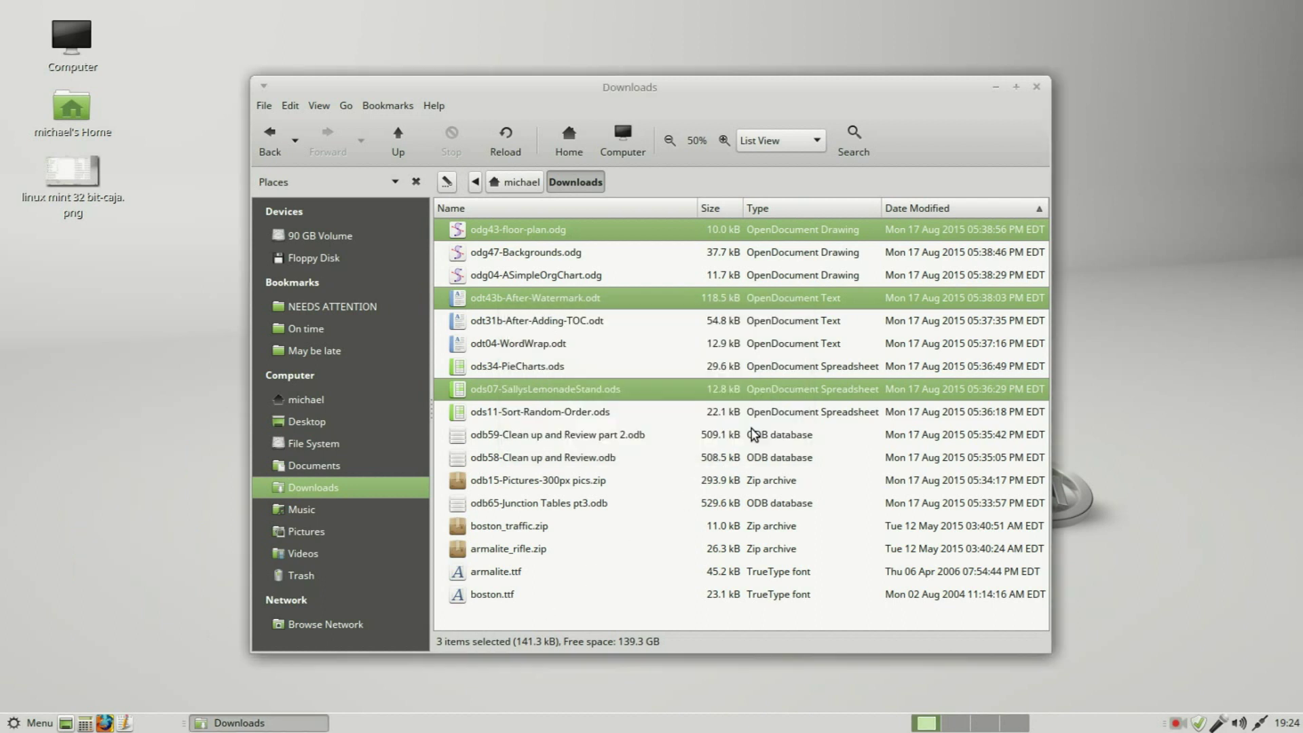
# Start compressing the three selected files and name the archive TFCG-Files
pyautogui.rightClick(529, 230)
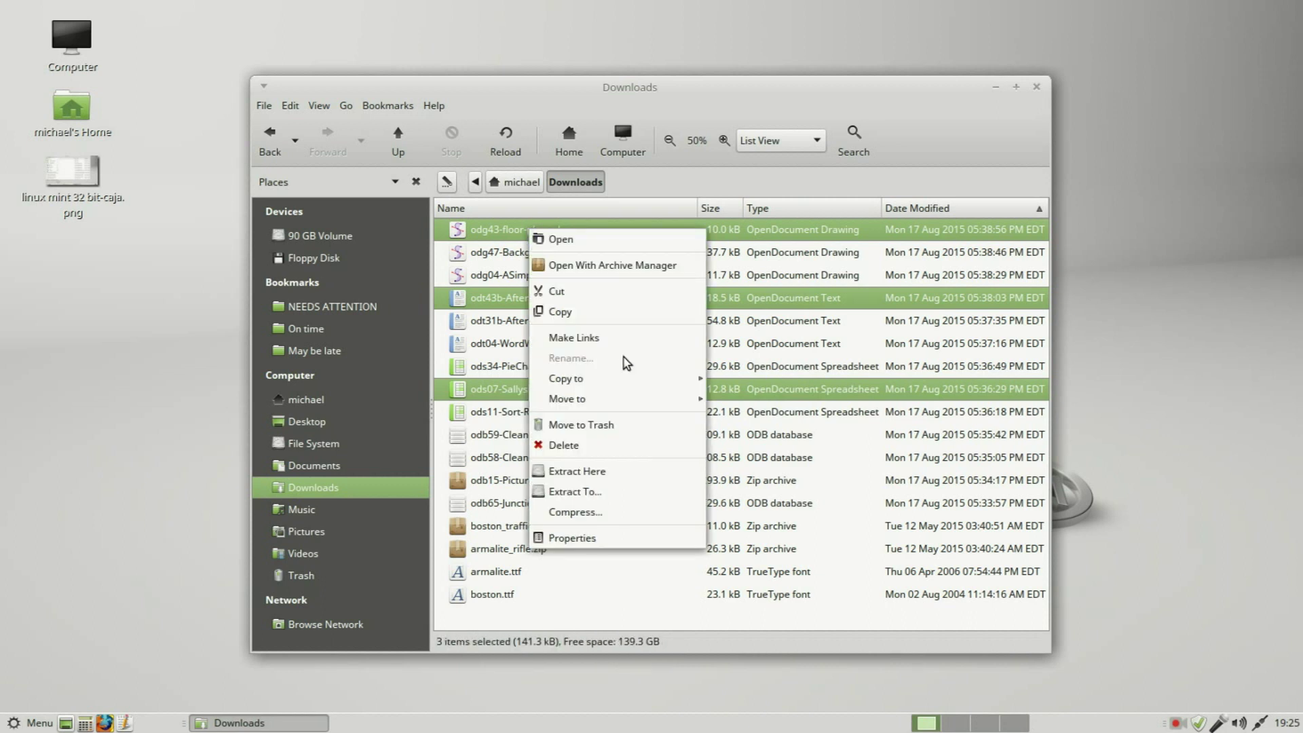
pyautogui.click(597, 519)
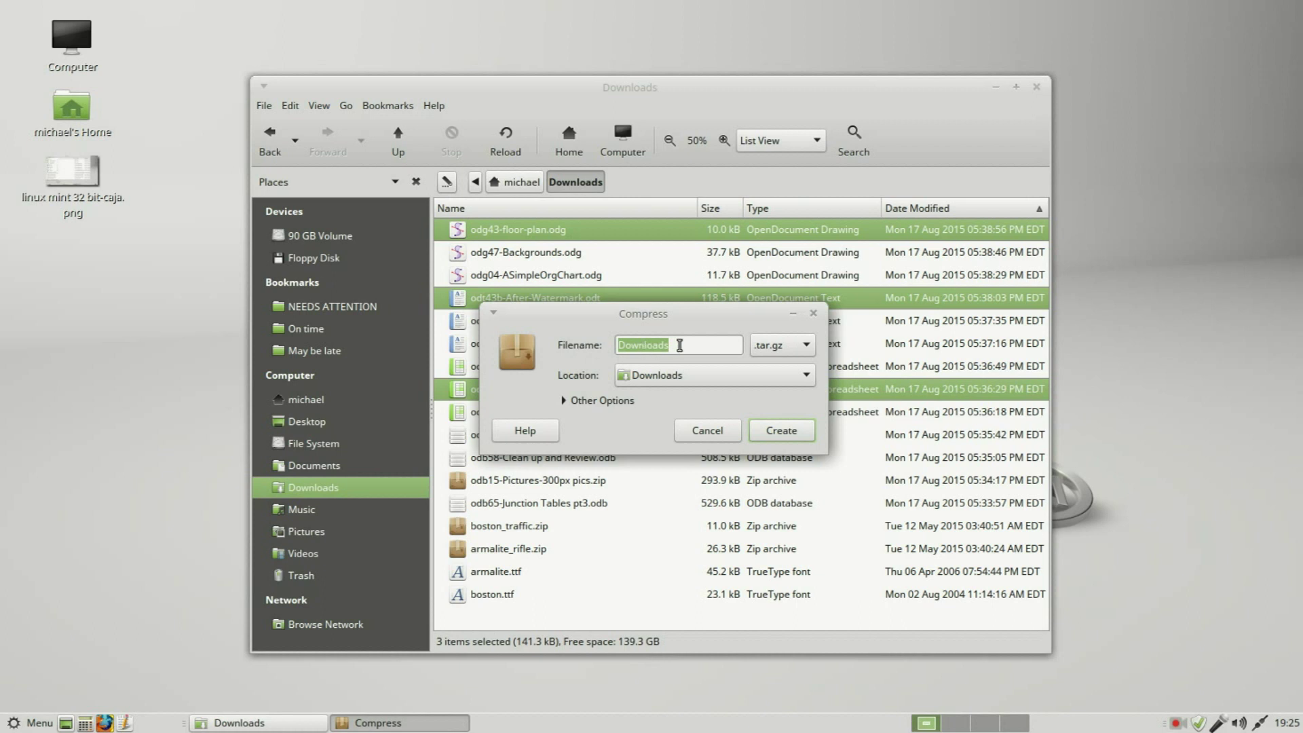
pyautogui.click(679, 346)
pyautogui.moveTo(679, 346); pyautogui.dragTo(601, 349)
pyautogui.write('TFCG-Files')
# Choose the .zip format with the Desktop as location and create the archive
pyautogui.click(808, 346)
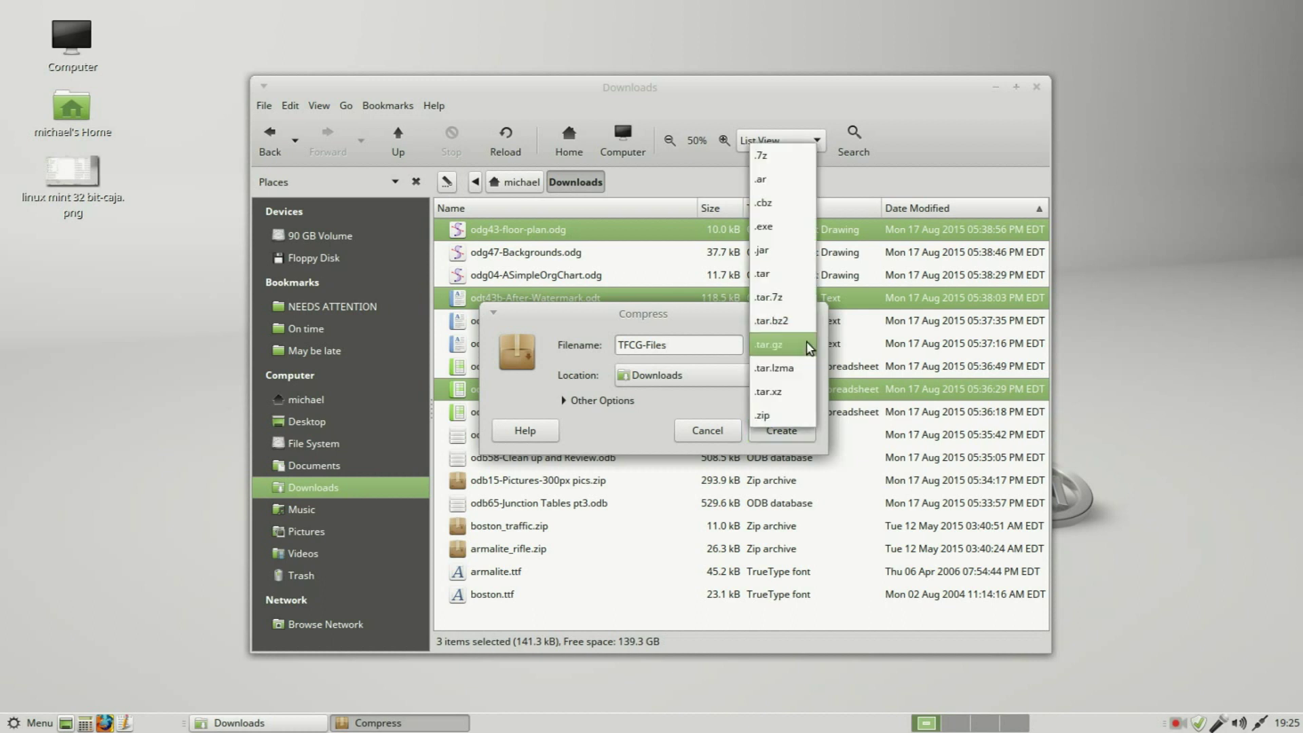
pyautogui.click(777, 420)
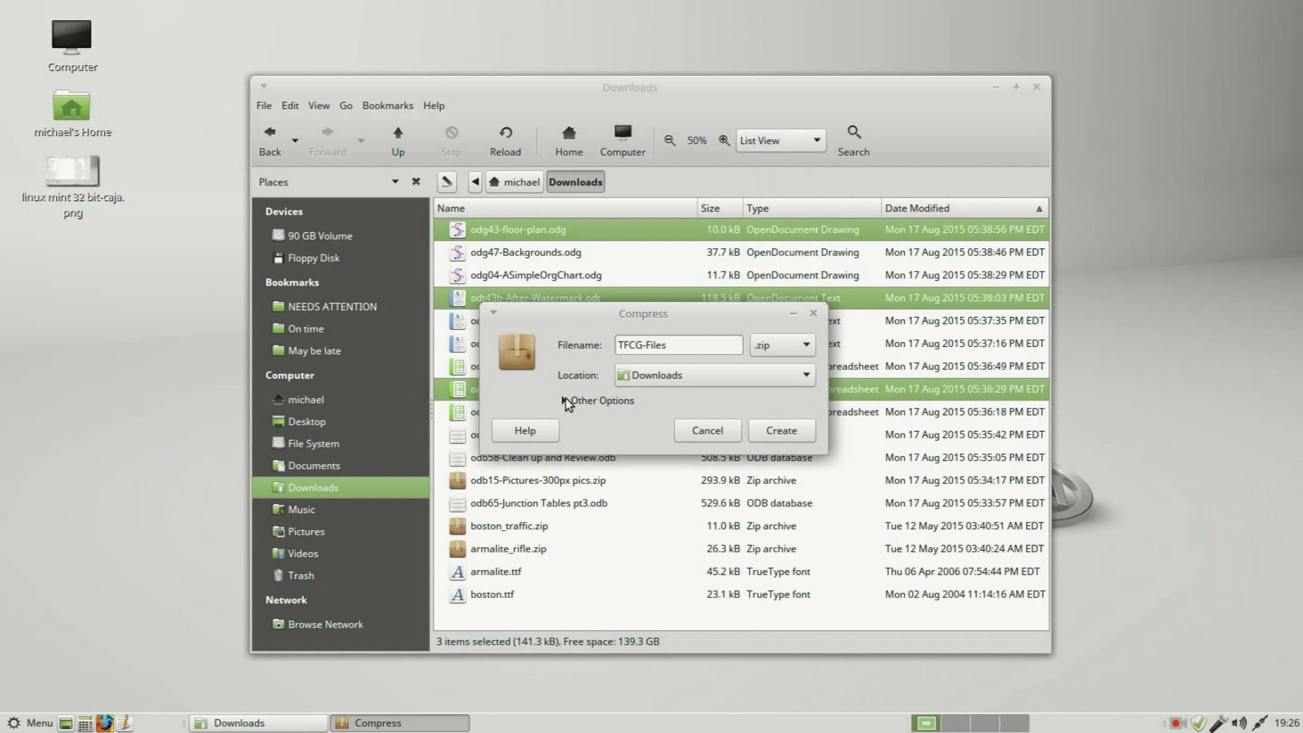
pyautogui.click(565, 402)
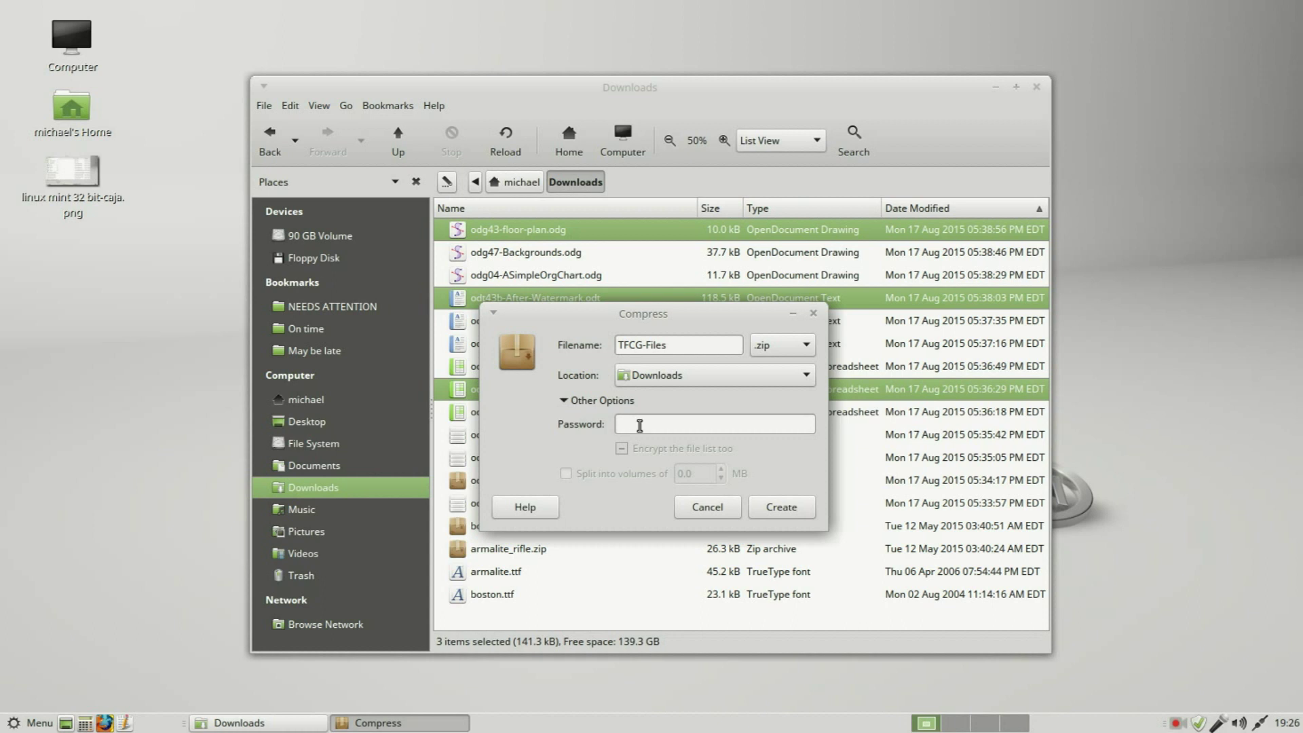
pyautogui.click(569, 401)
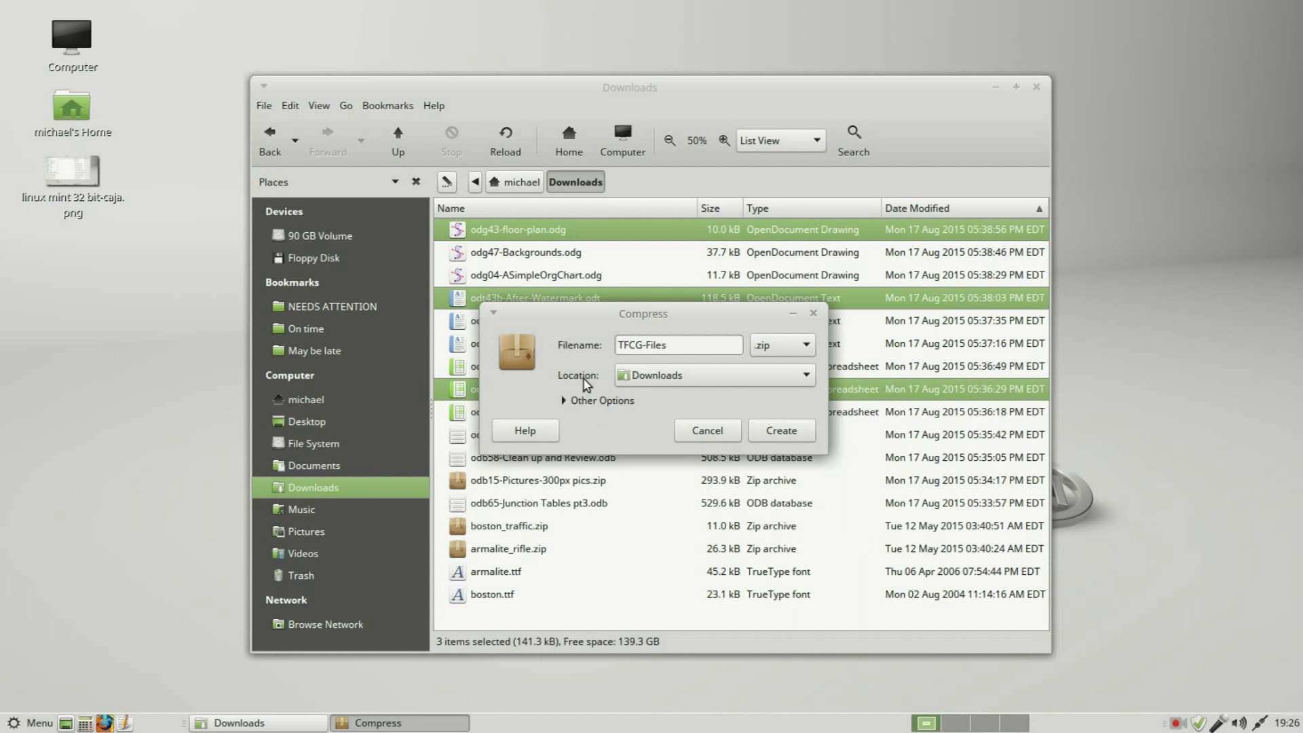
pyautogui.click(809, 374)
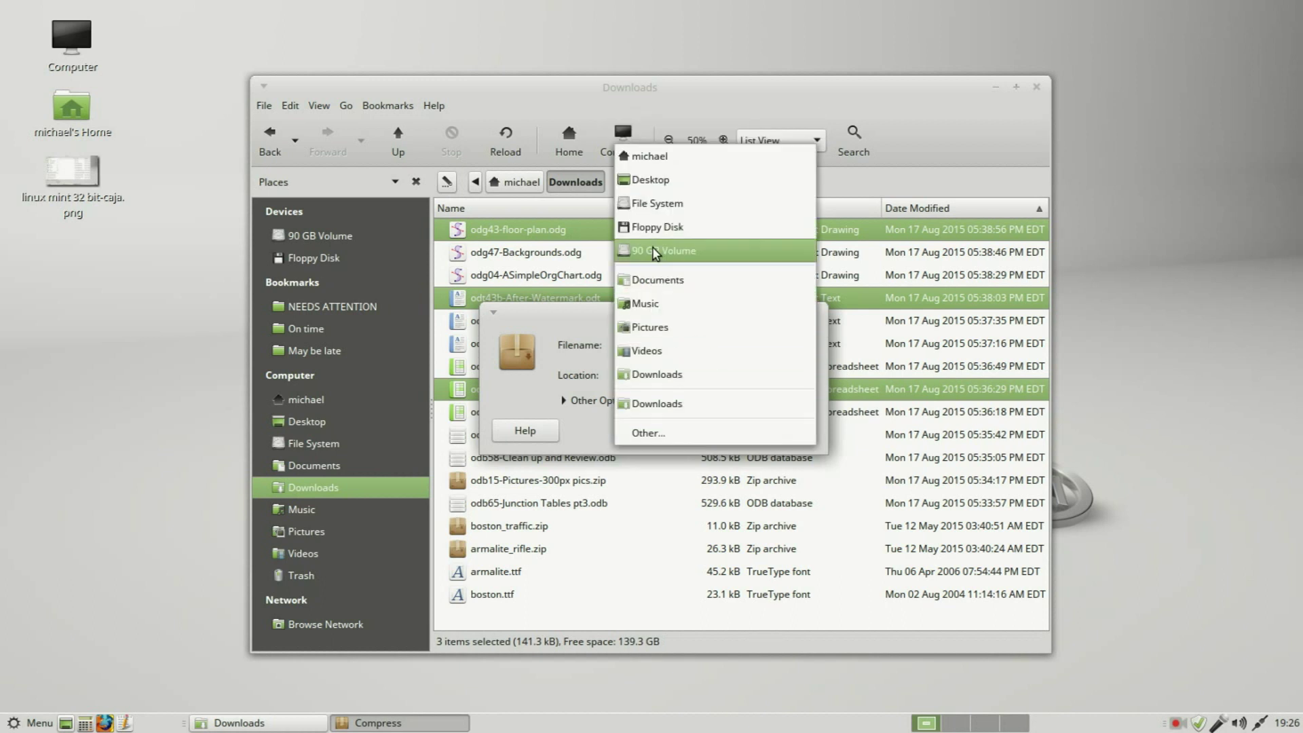
pyautogui.click(660, 180)
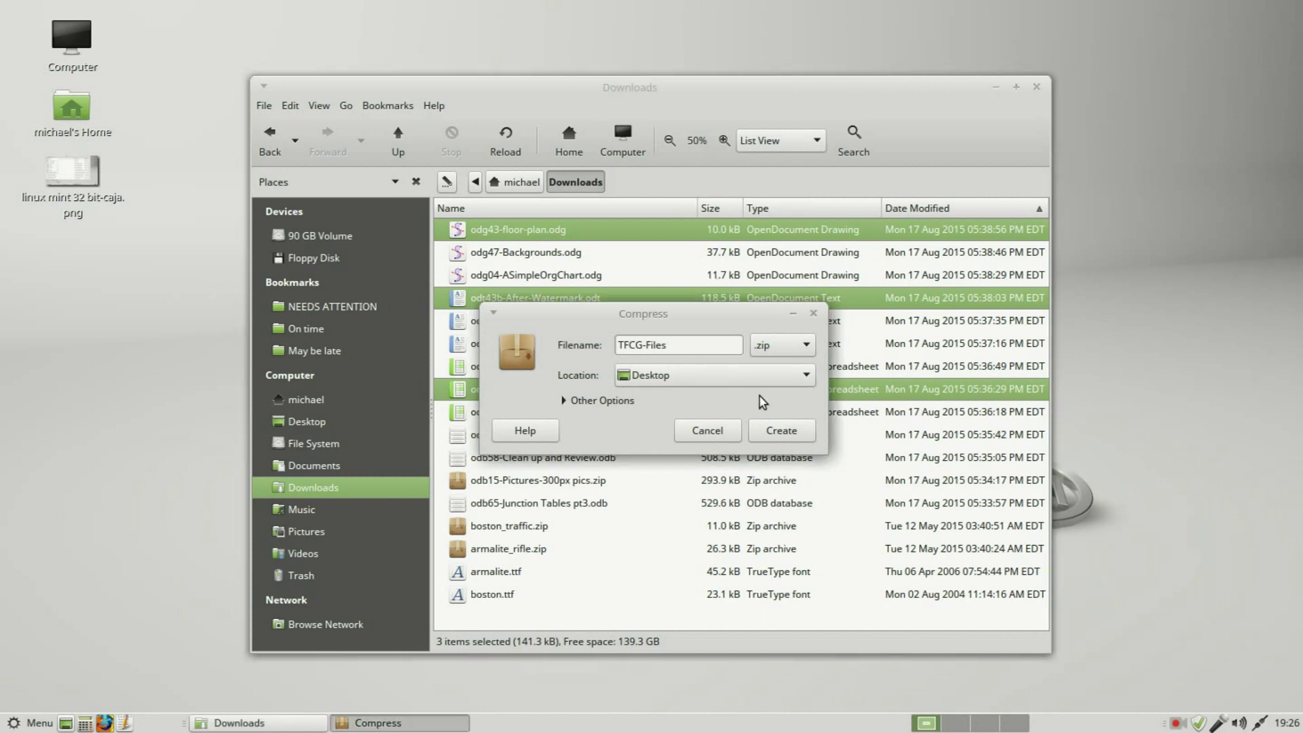
pyautogui.click(788, 432)
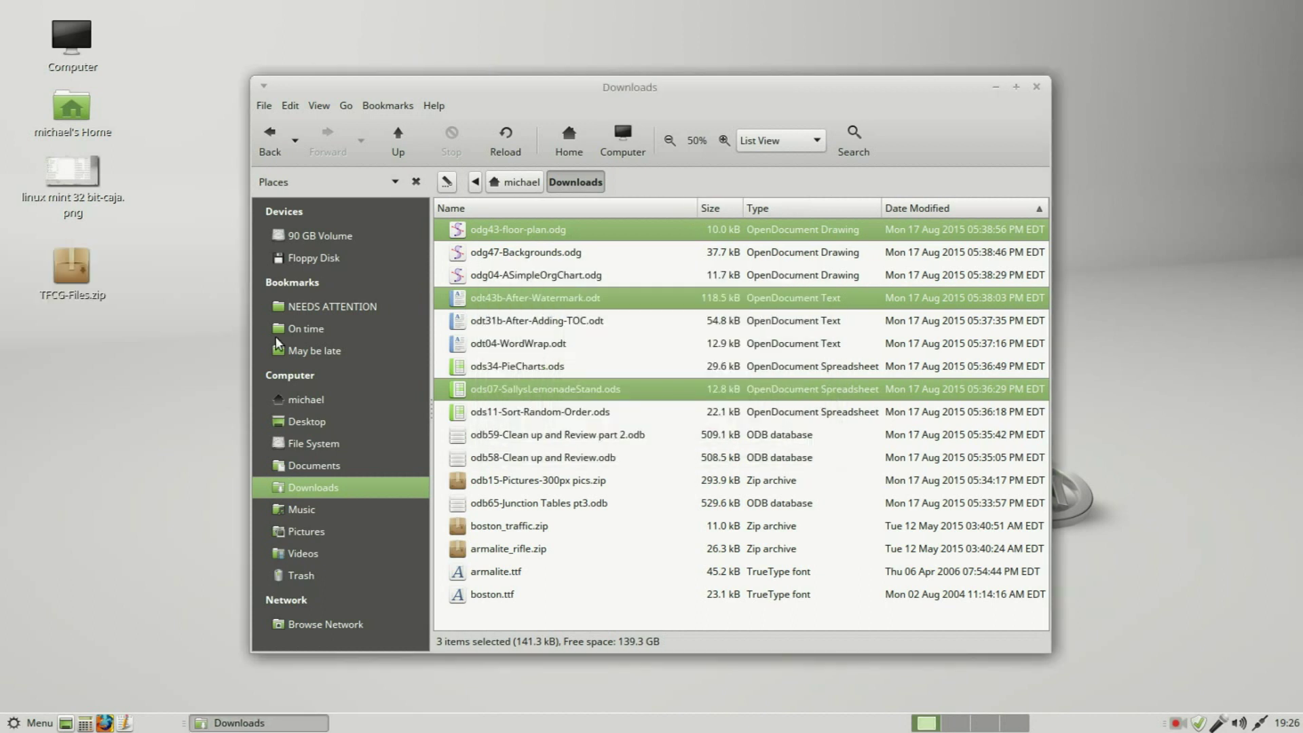
# Extract TFCG-Files.zip here, view the TFCG-Files folder, then permanently delete both with Shift+Delete
pyautogui.rightClick(70, 267)
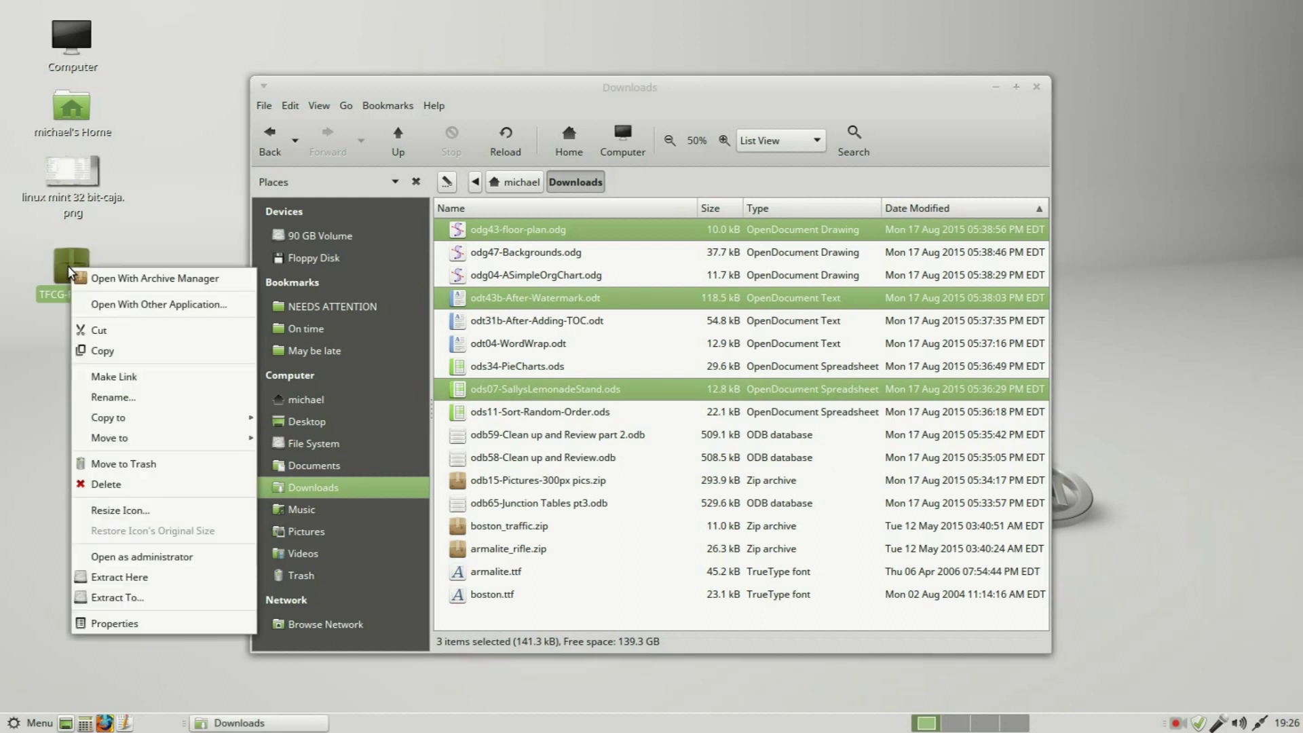
pyautogui.click(150, 578)
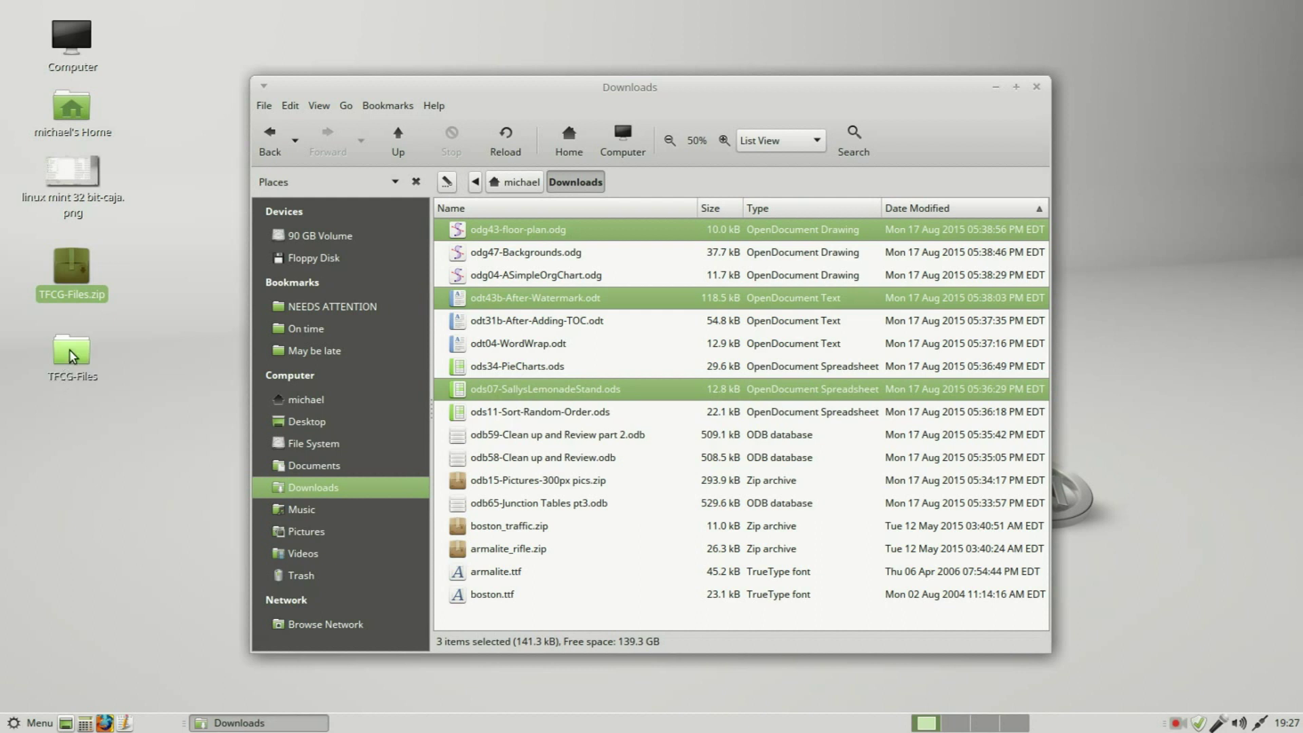
pyautogui.doubleClick(71, 353)
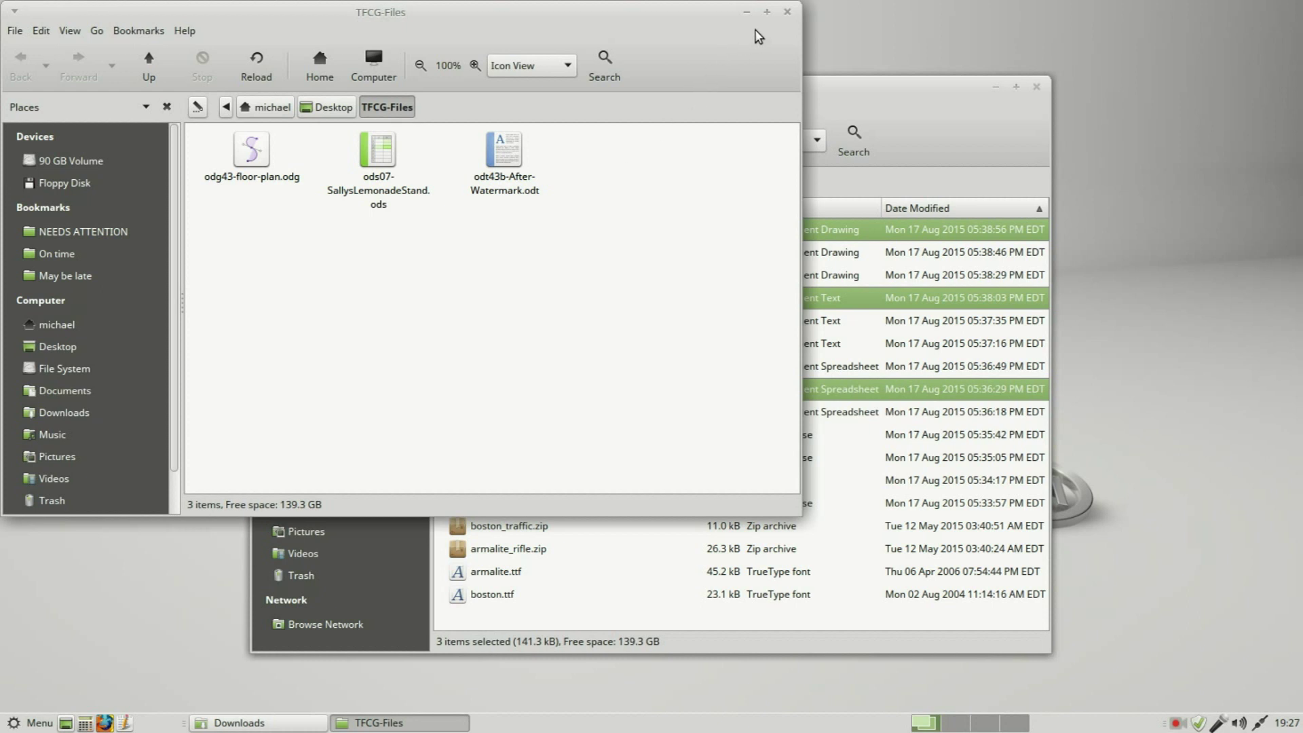
pyautogui.click(788, 11)
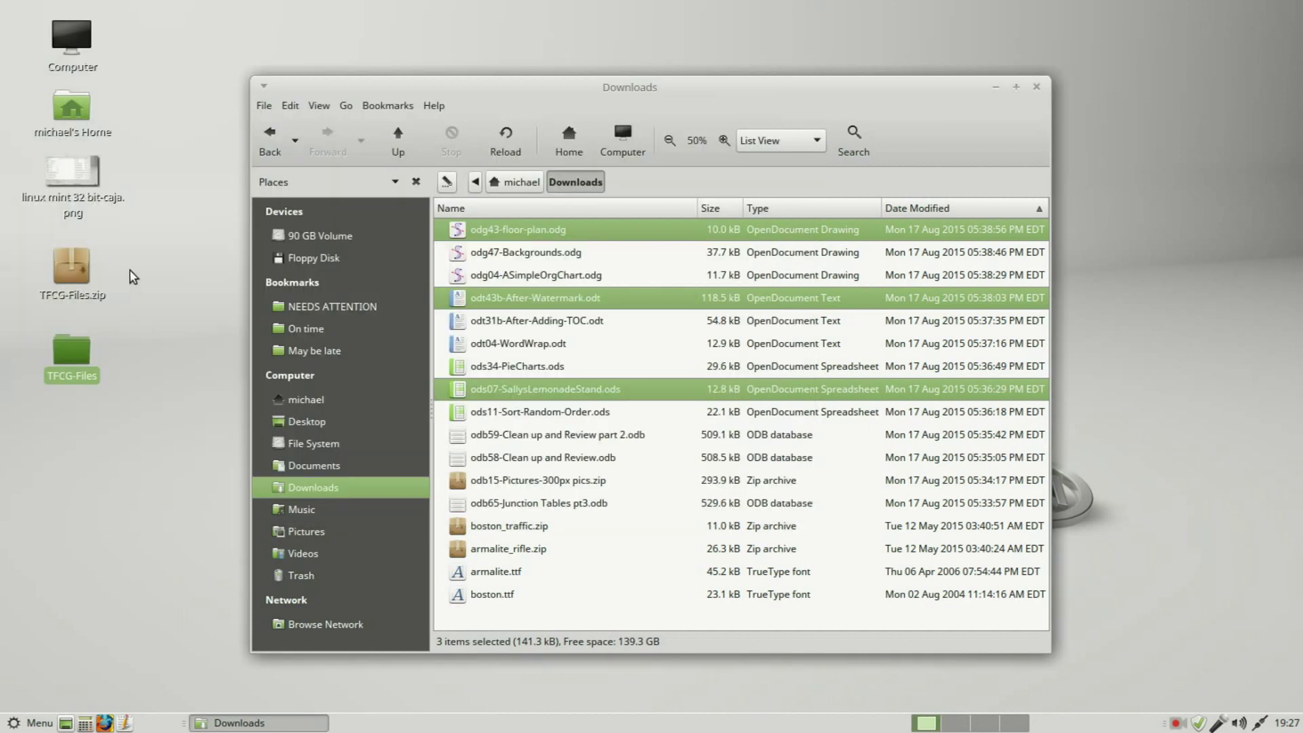
pyautogui.moveTo(129, 249); pyautogui.dragTo(38, 365)
pyautogui.hotkey('shift', 'Delete')
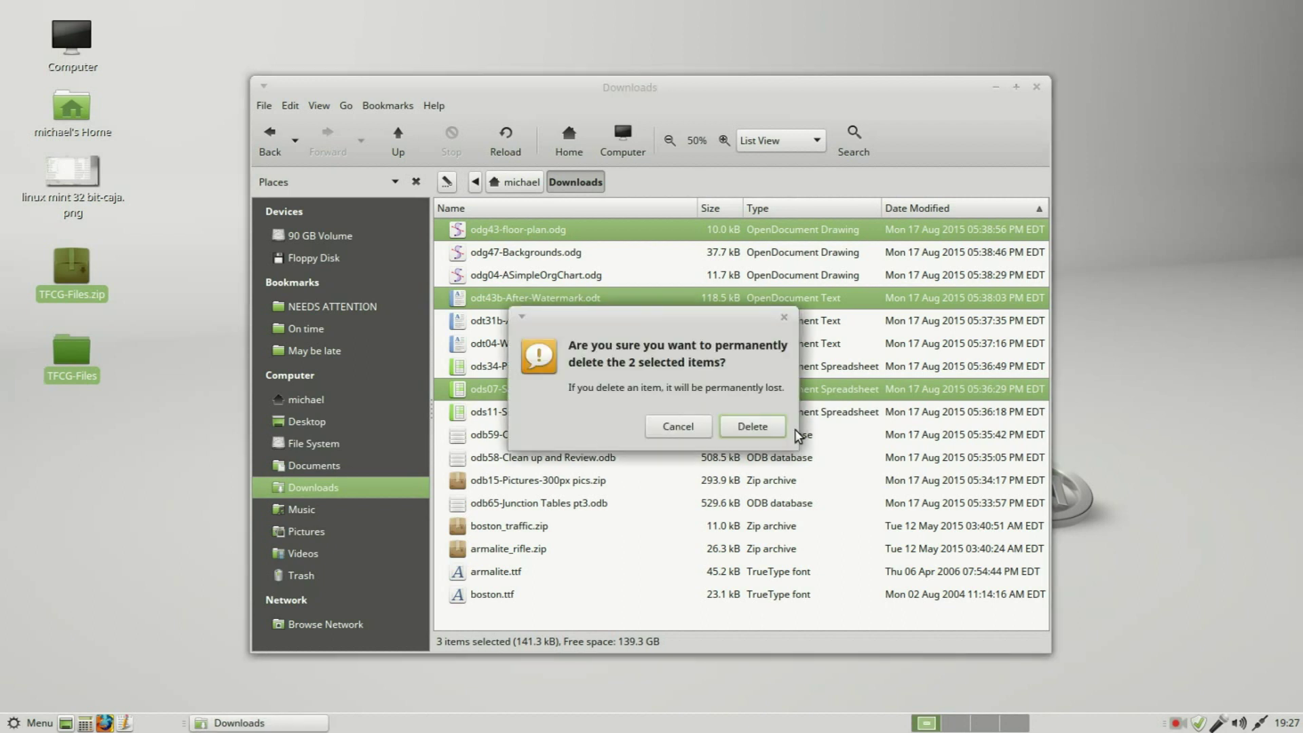
pyautogui.click(752, 427)
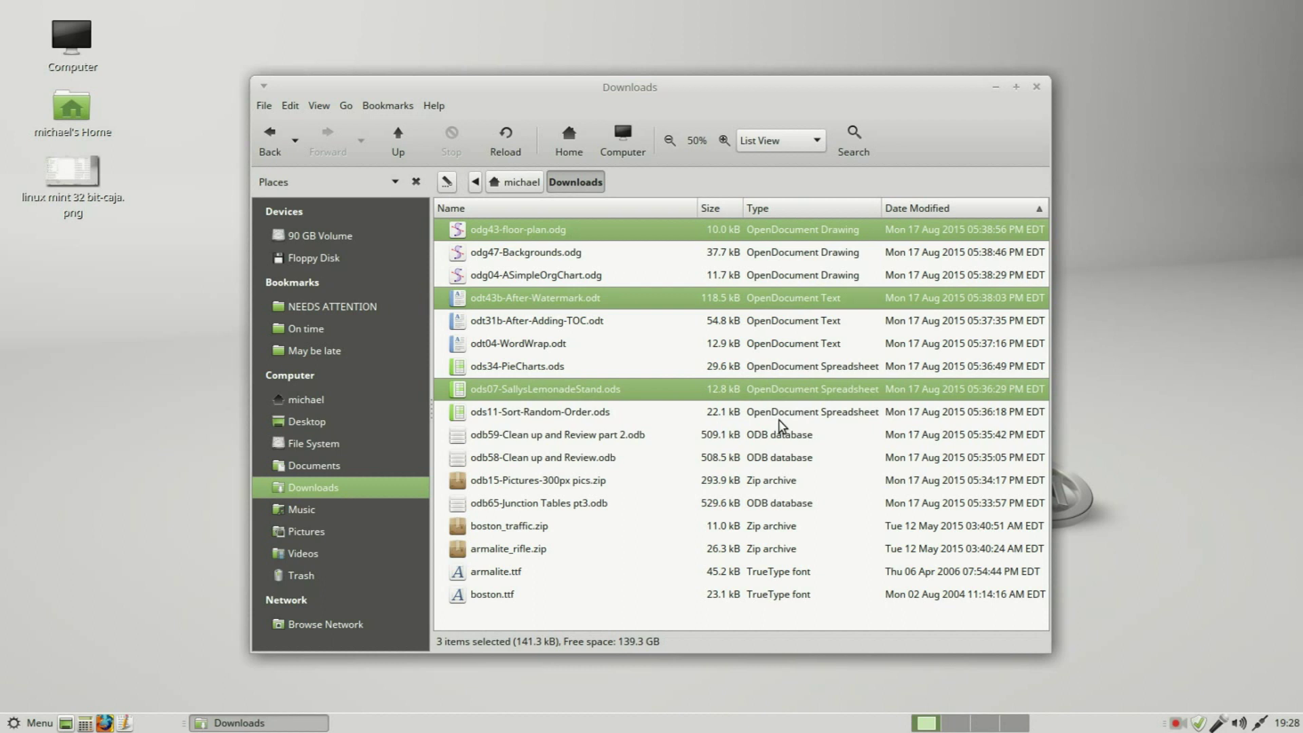